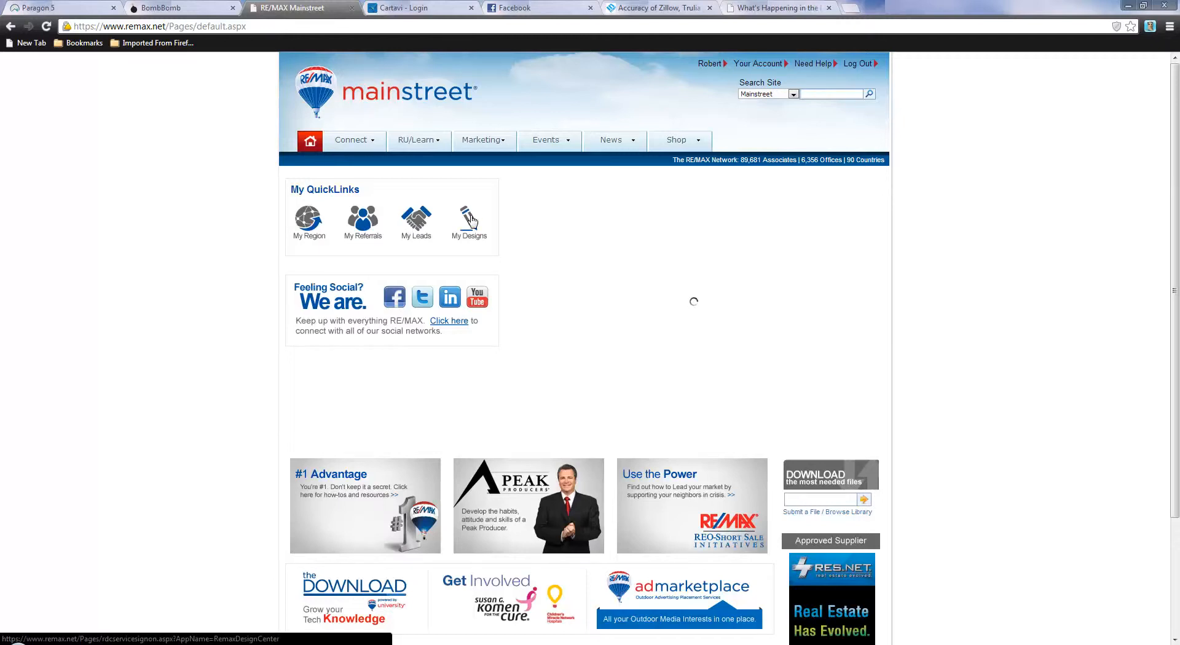
# Go to the LeadStreet leads area through the My Leads quicklink on the Mainstreet home page
pyautogui.click(420, 219)
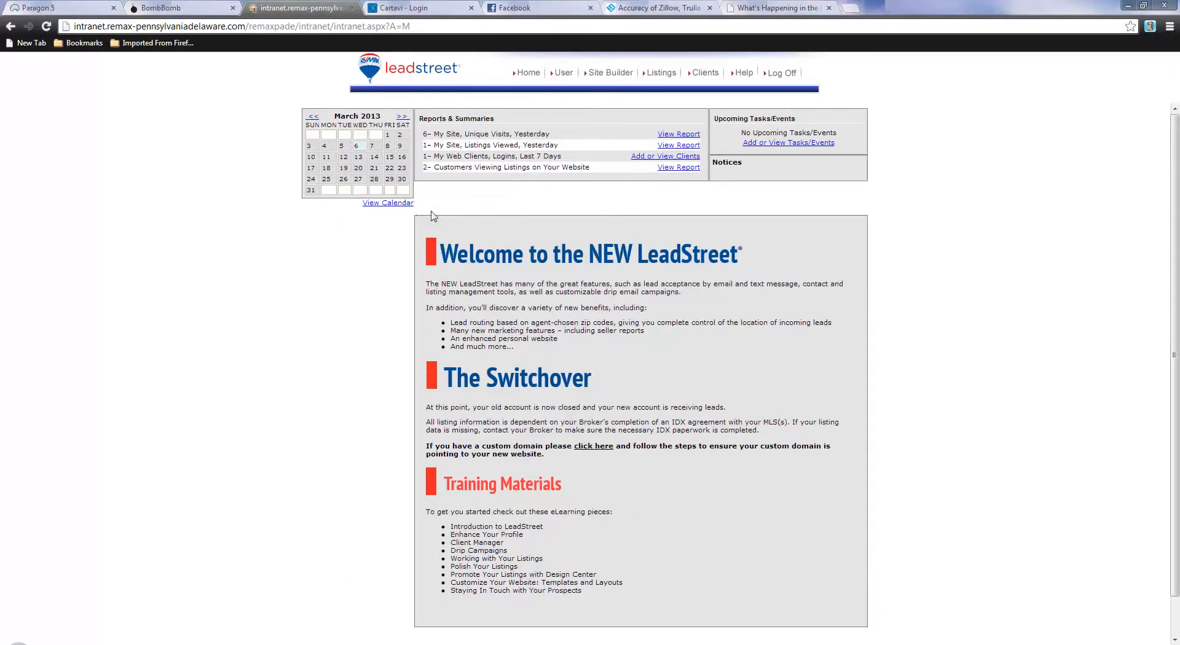
# Open Listings in LeadStreet to see the agent's 16 Central Penn MLS listings
pyautogui.click(657, 76)
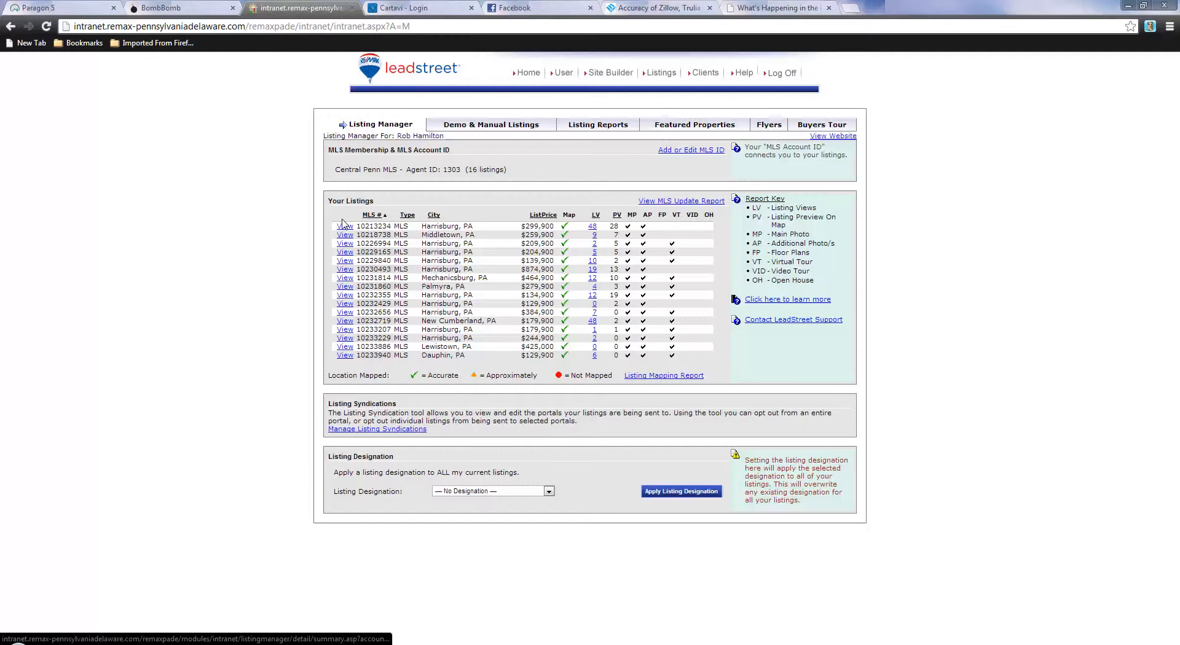
pyautogui.click(346, 279)
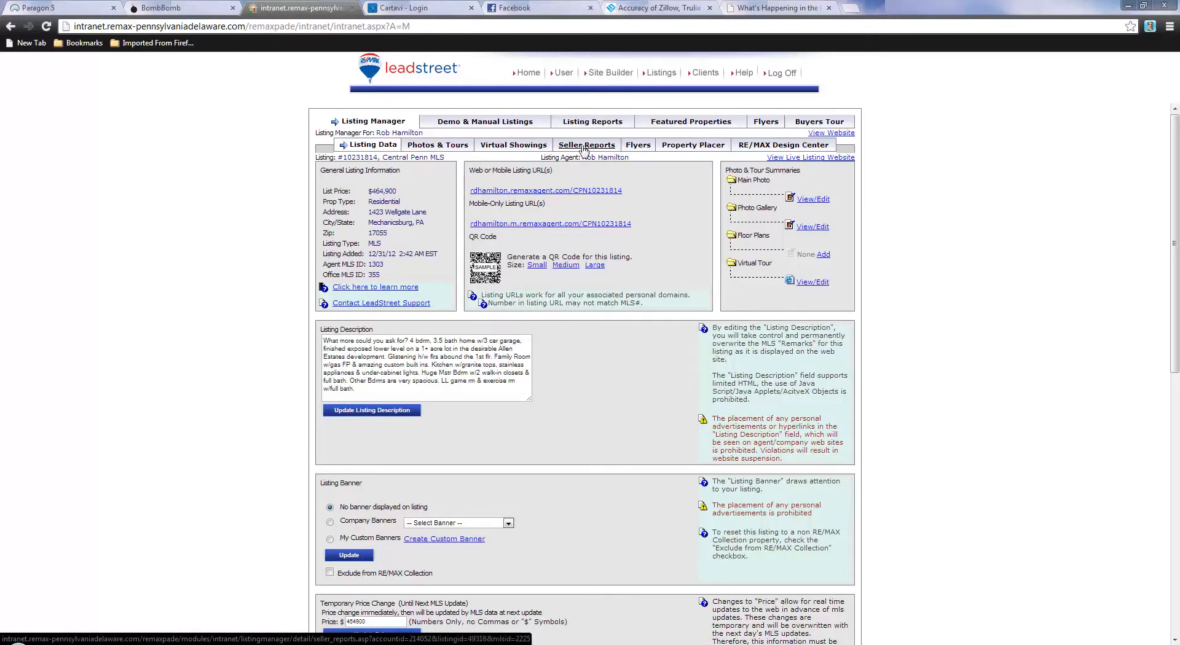
# Pick the video virtual tour template in RE/MAX Design Center and continue to a new project
pyautogui.click(755, 150)
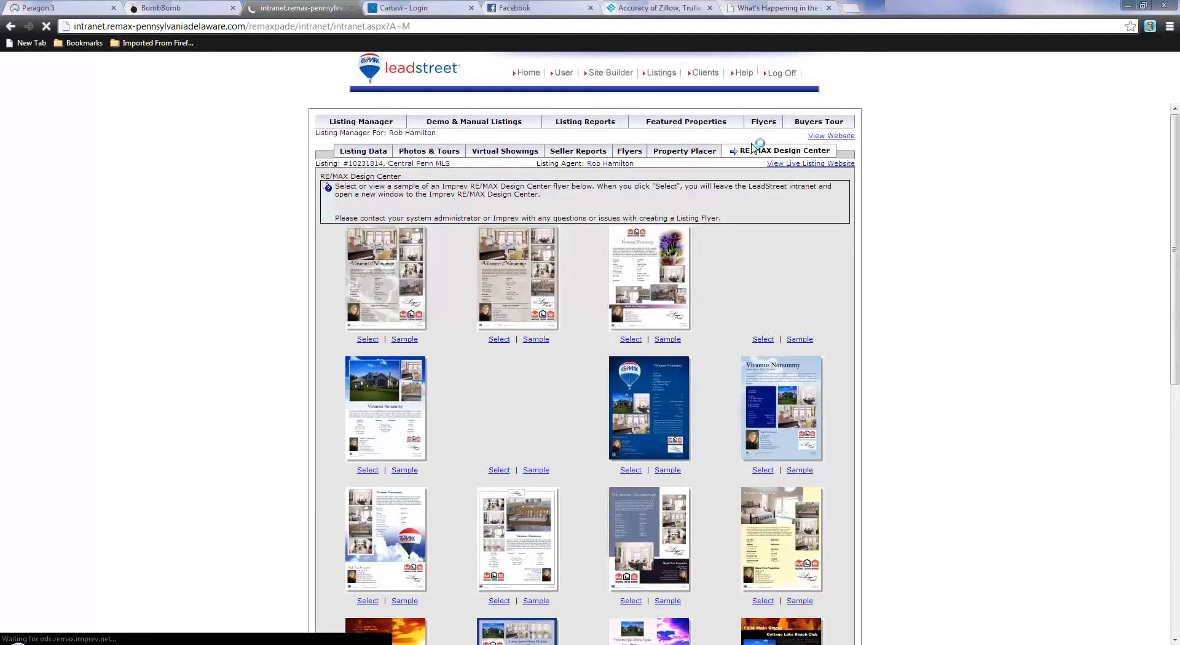
pyautogui.scroll(-3, 620, 264)
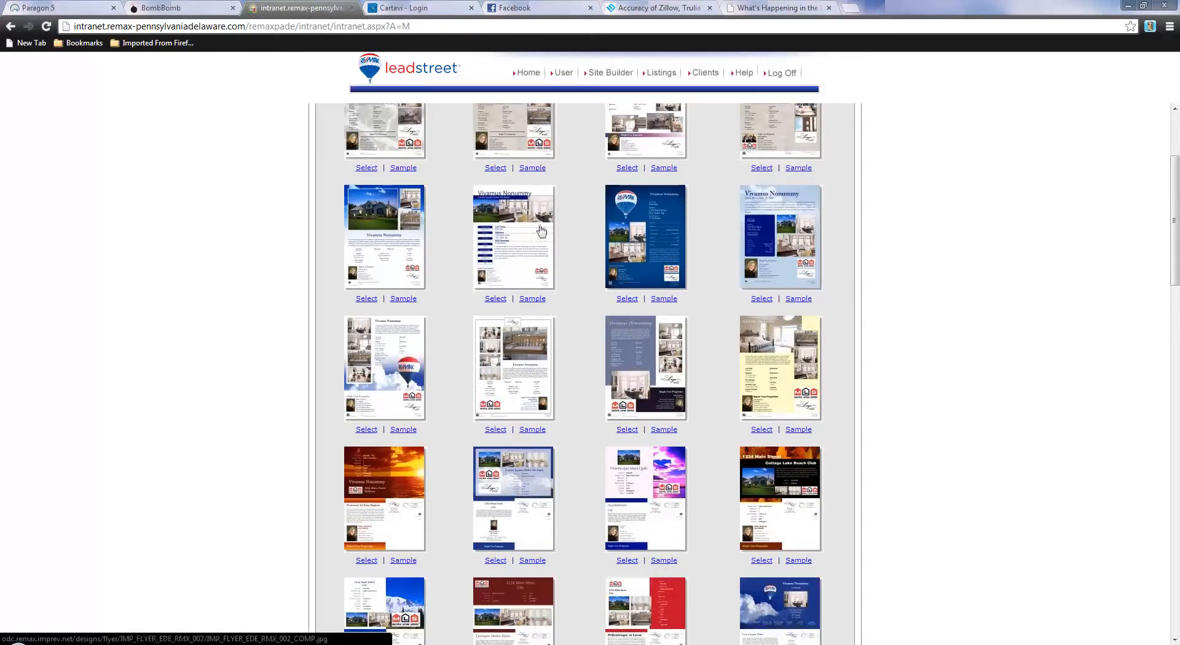
pyautogui.scroll(3, 639, 280)
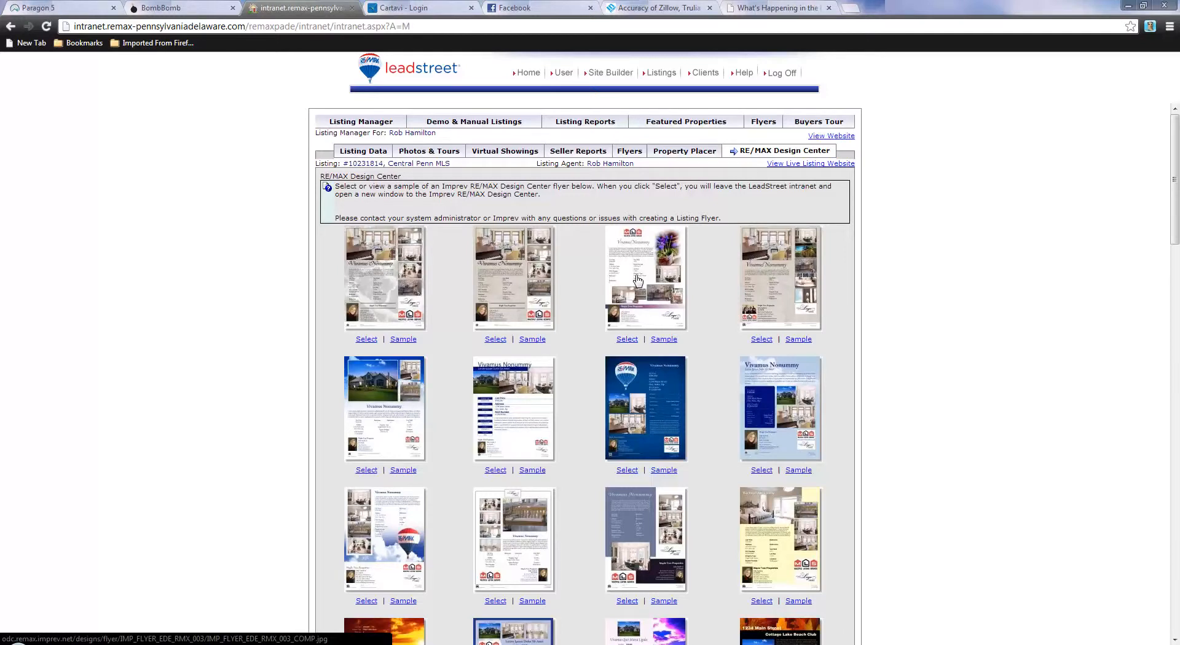
pyautogui.scroll(-15, 638, 280)
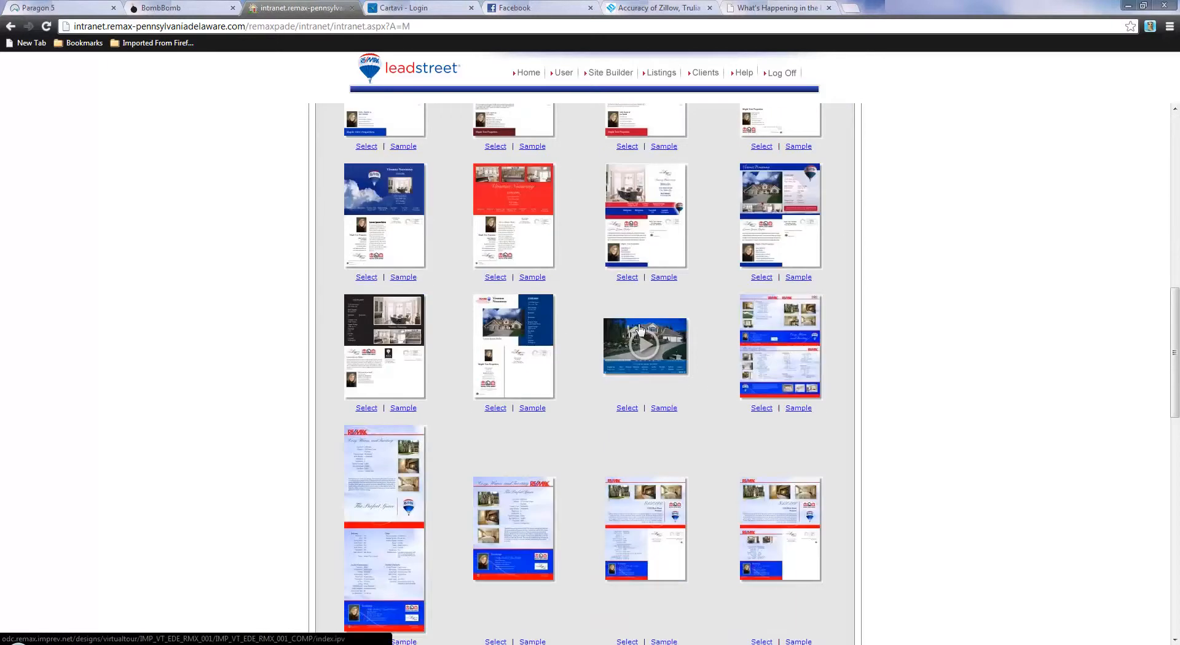
pyautogui.scroll(-3, 639, 329)
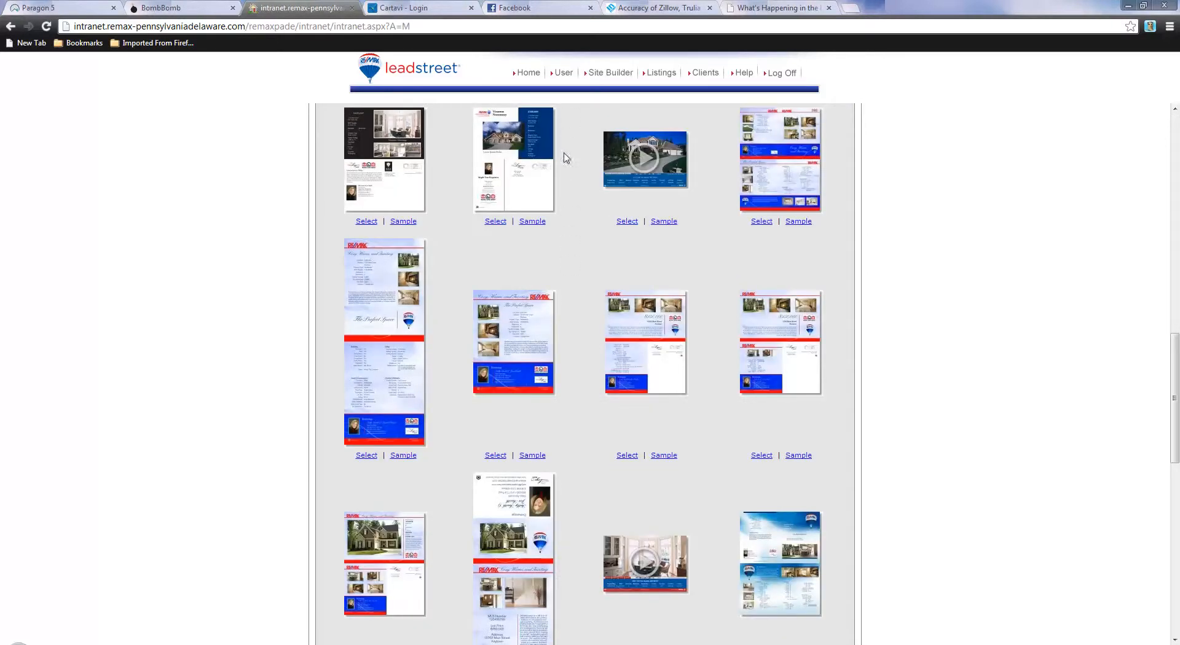
pyautogui.scroll(-1, 583, 368)
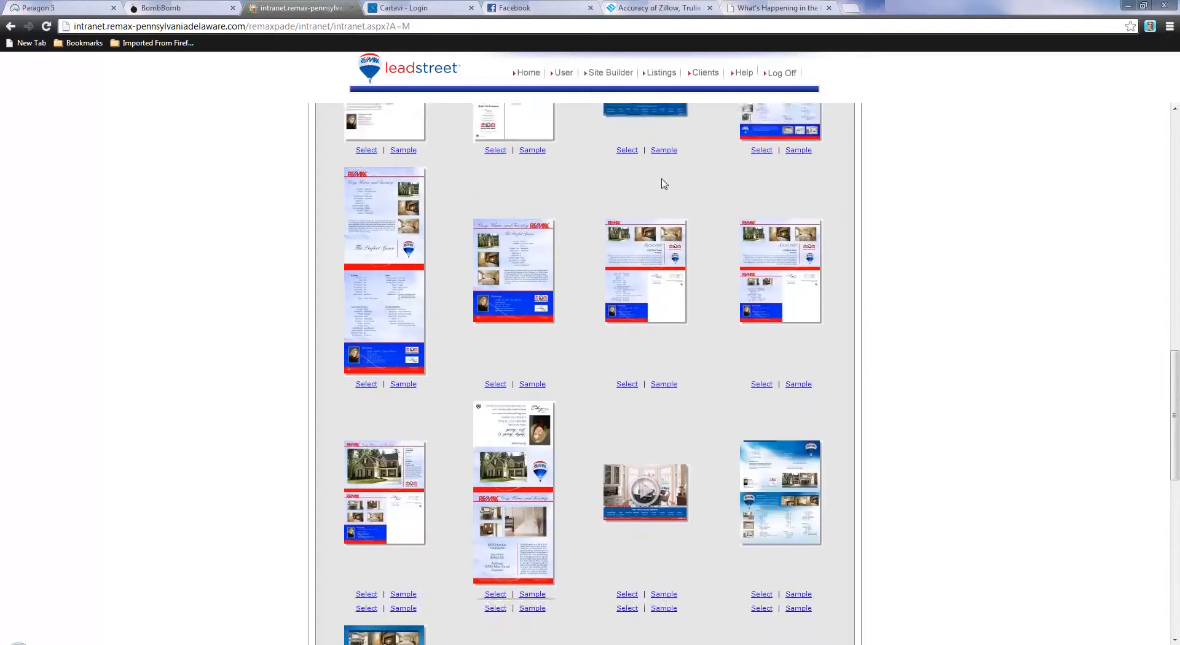
pyautogui.scroll(1, 654, 169)
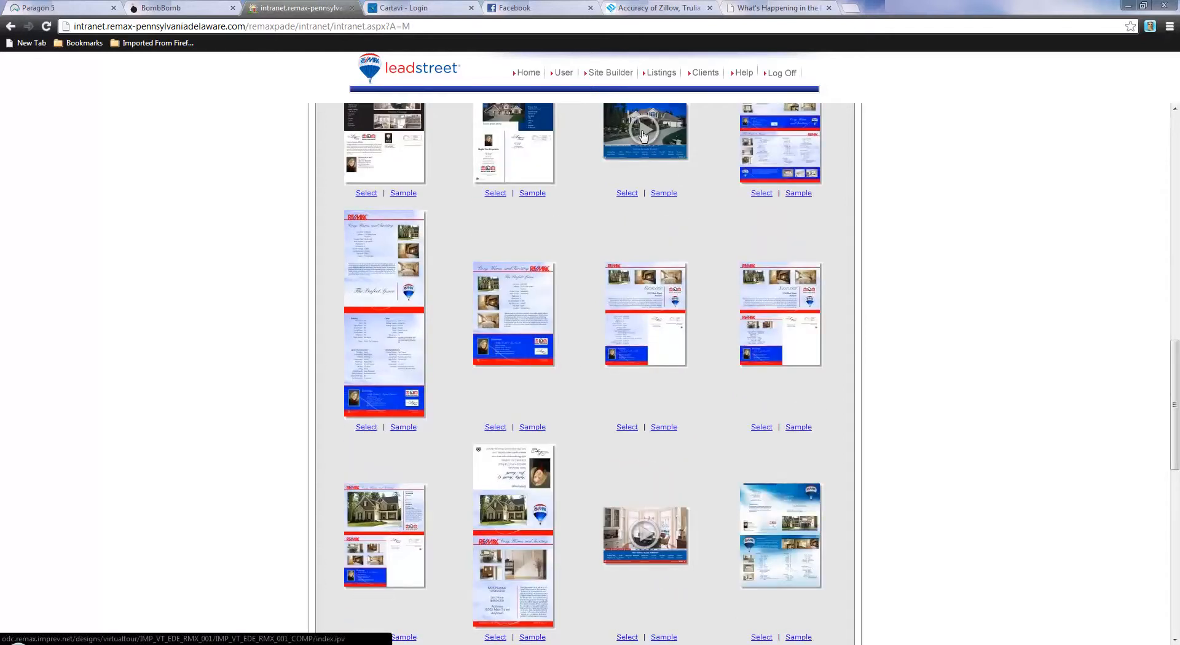
pyautogui.scroll(-3, 602, 267)
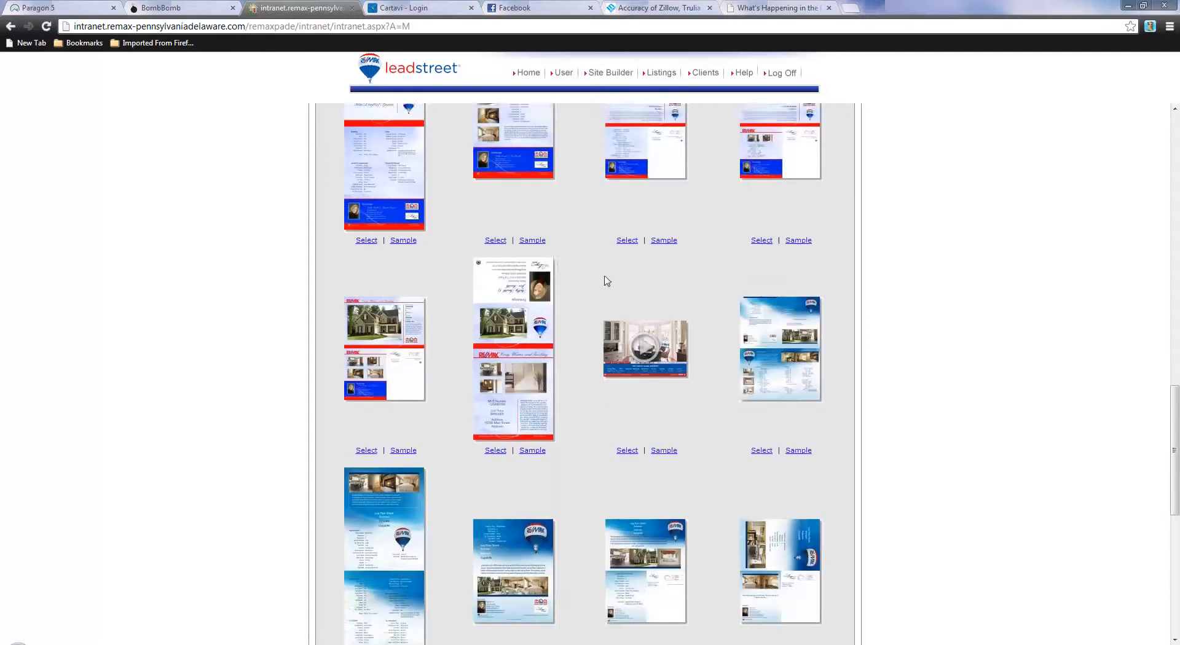
pyautogui.scroll(-1, 621, 326)
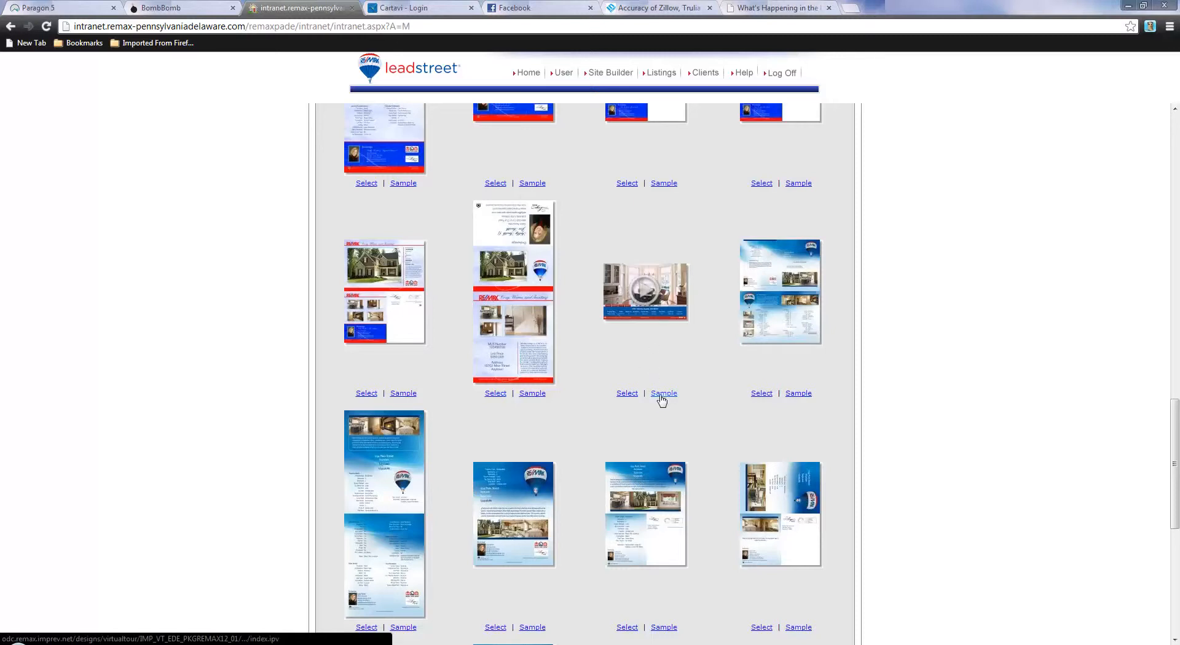
pyautogui.click(626, 395)
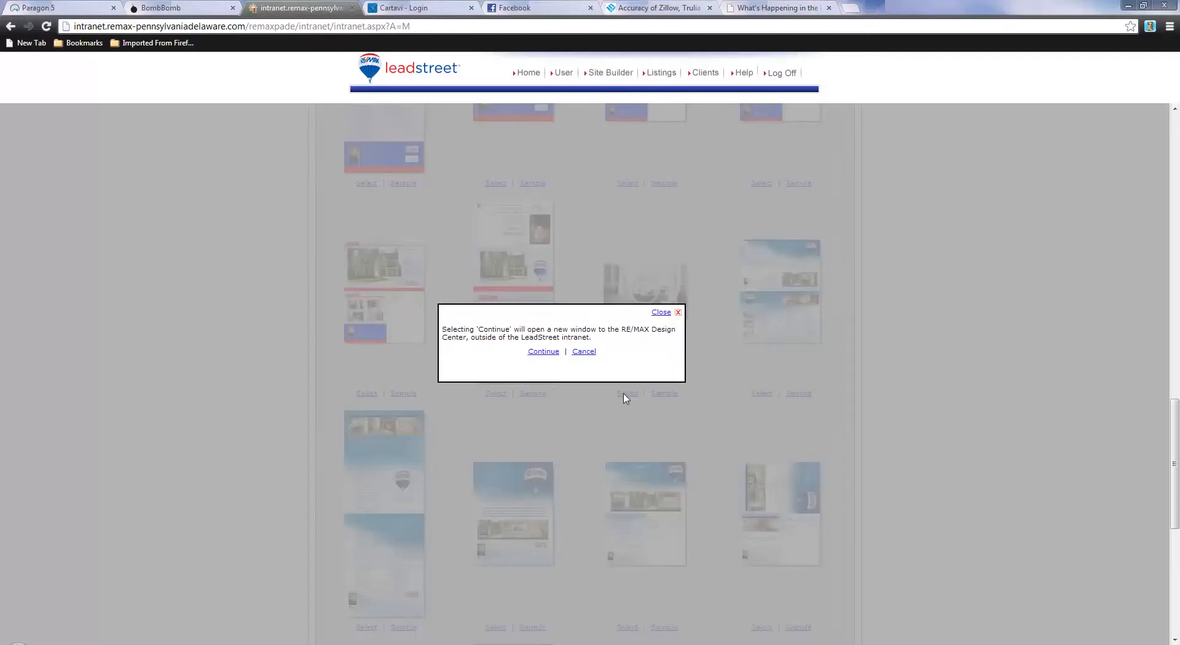
pyautogui.click(540, 353)
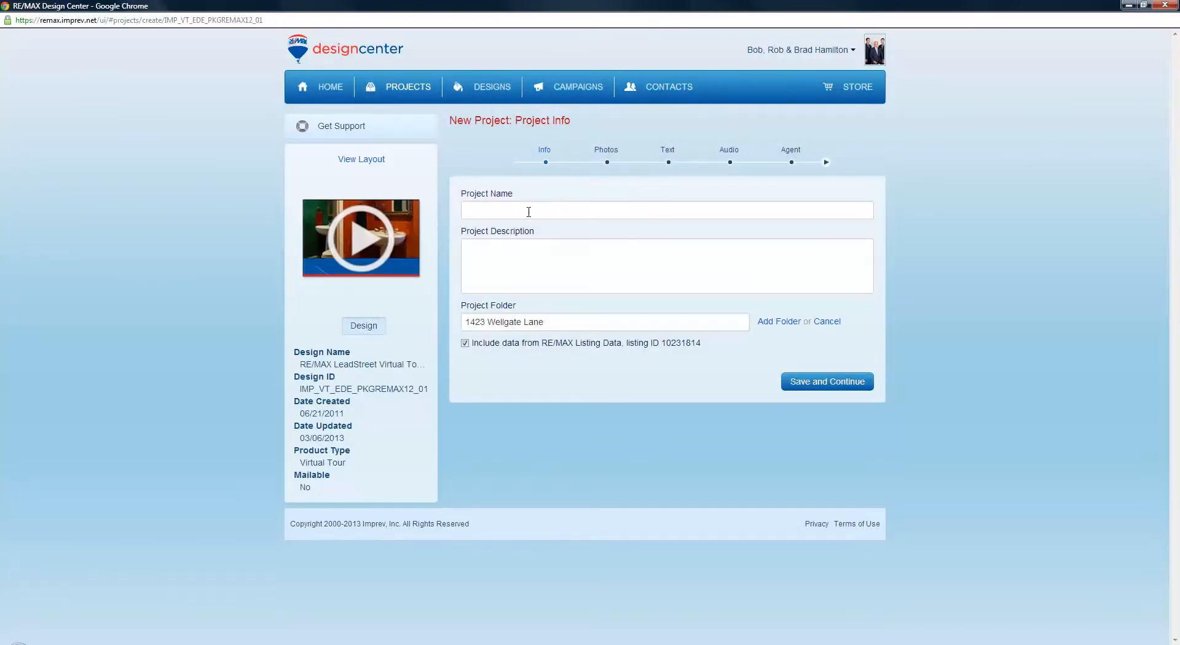
pyautogui.click(528, 209)
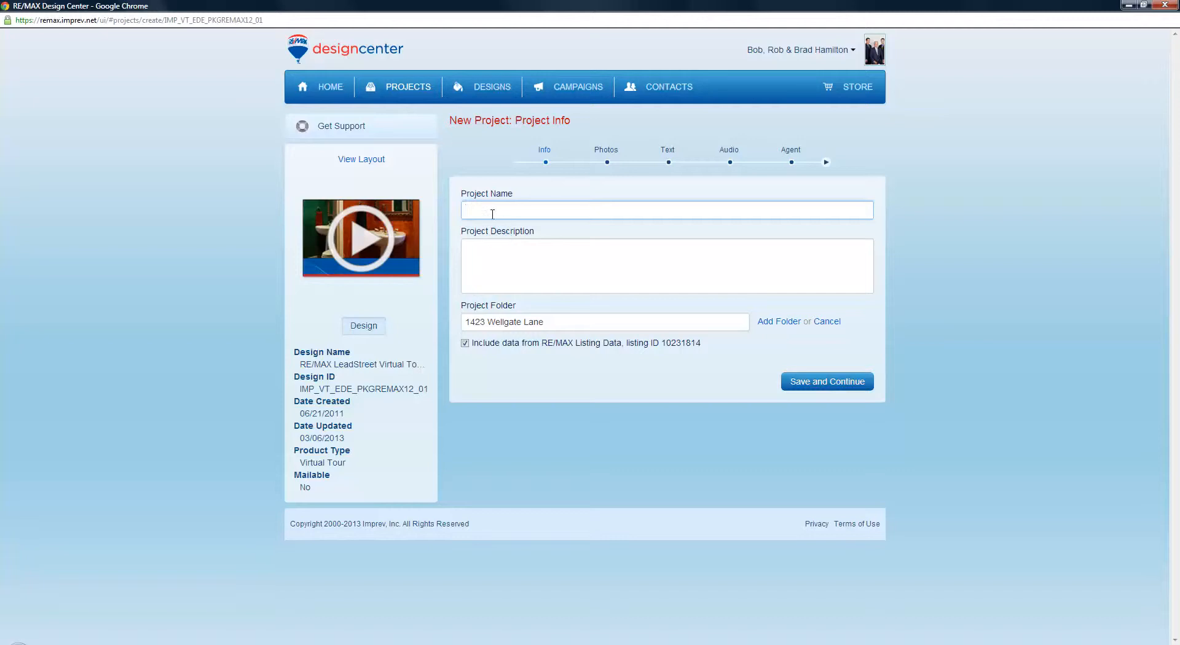
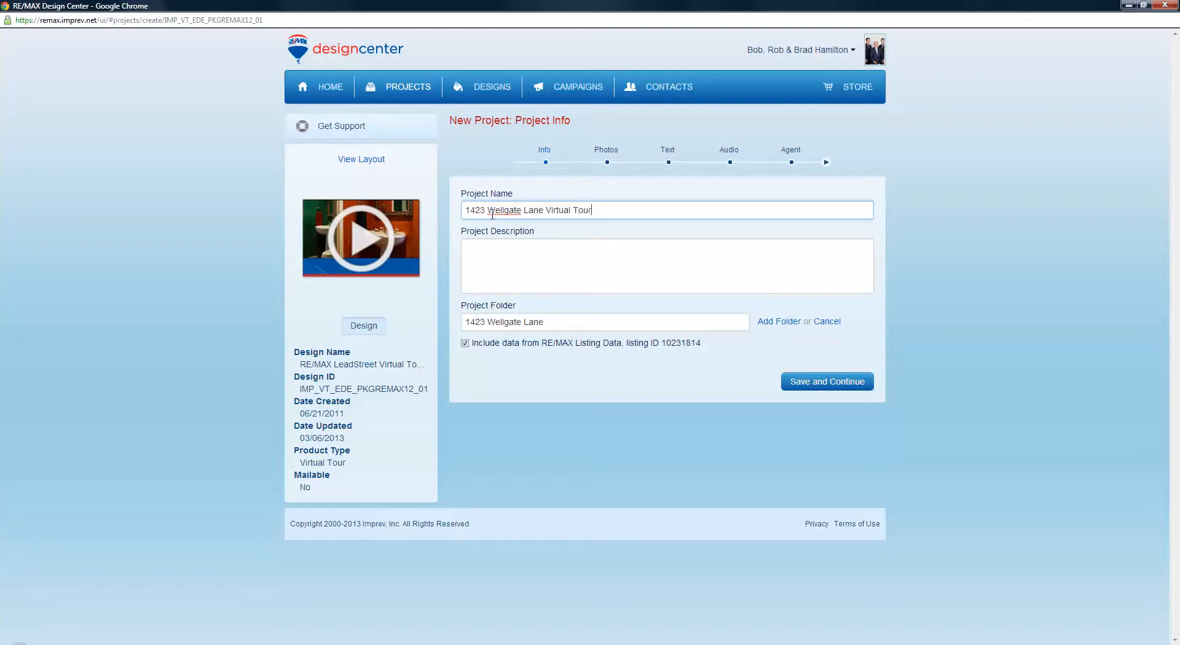
pyautogui.moveTo(591, 210); pyautogui.dragTo(453, 218)
pyautogui.hotkey('ctrl', 'c')
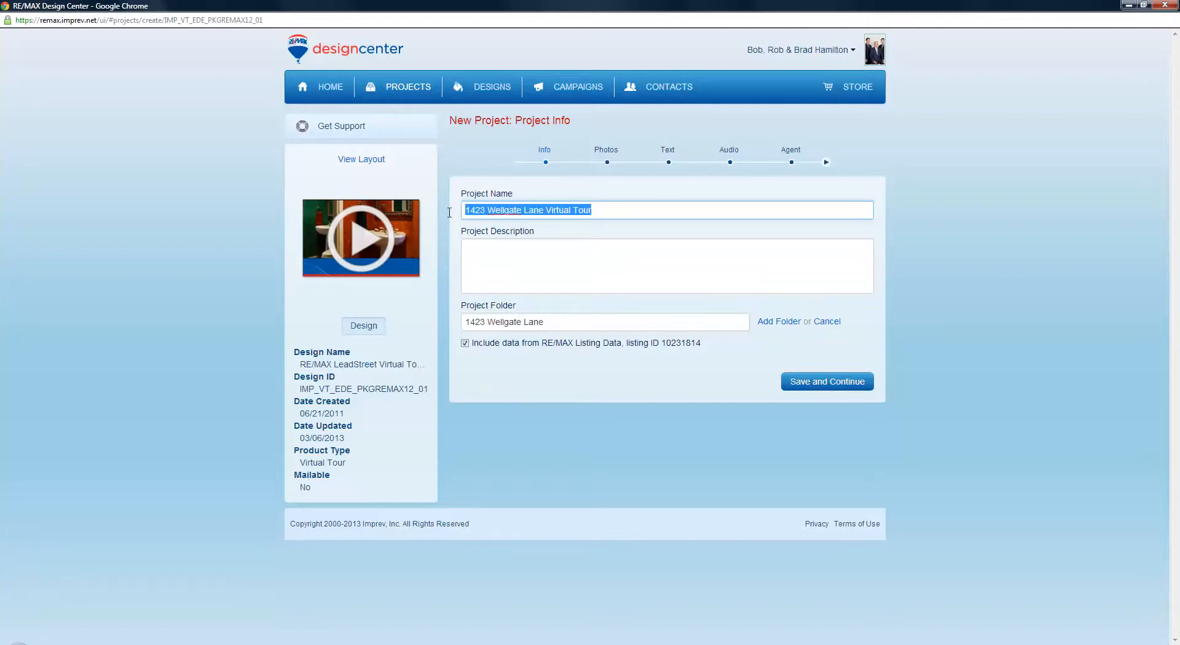
pyautogui.click(496, 252)
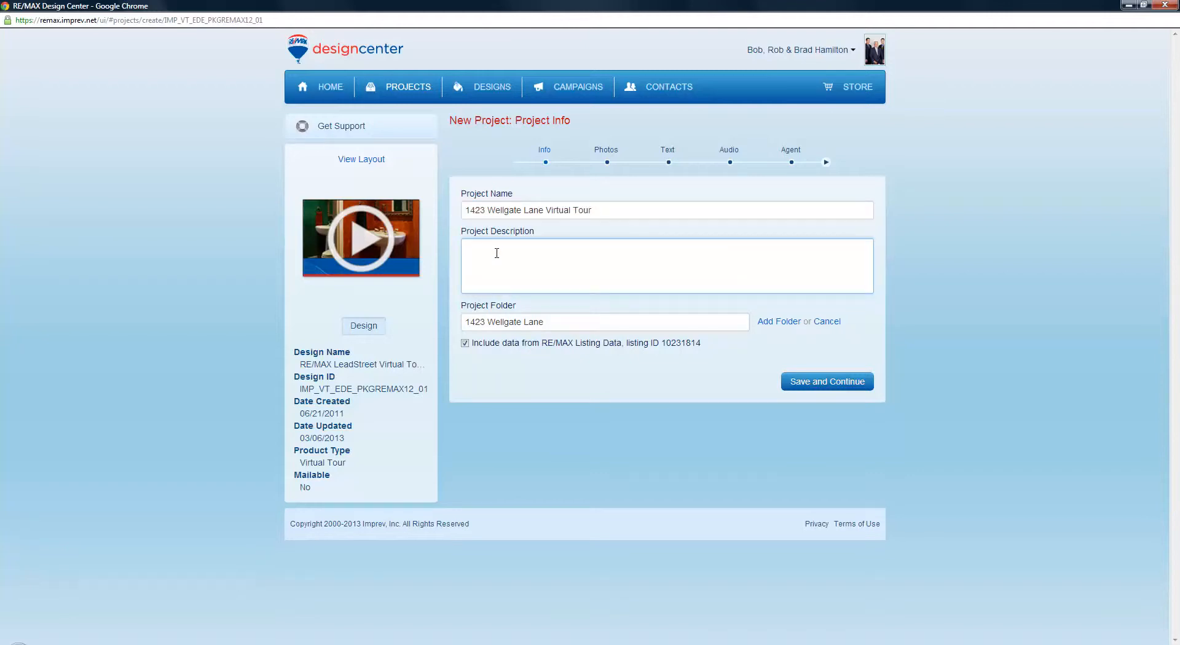
pyautogui.hotkey('ctrl', 'v')
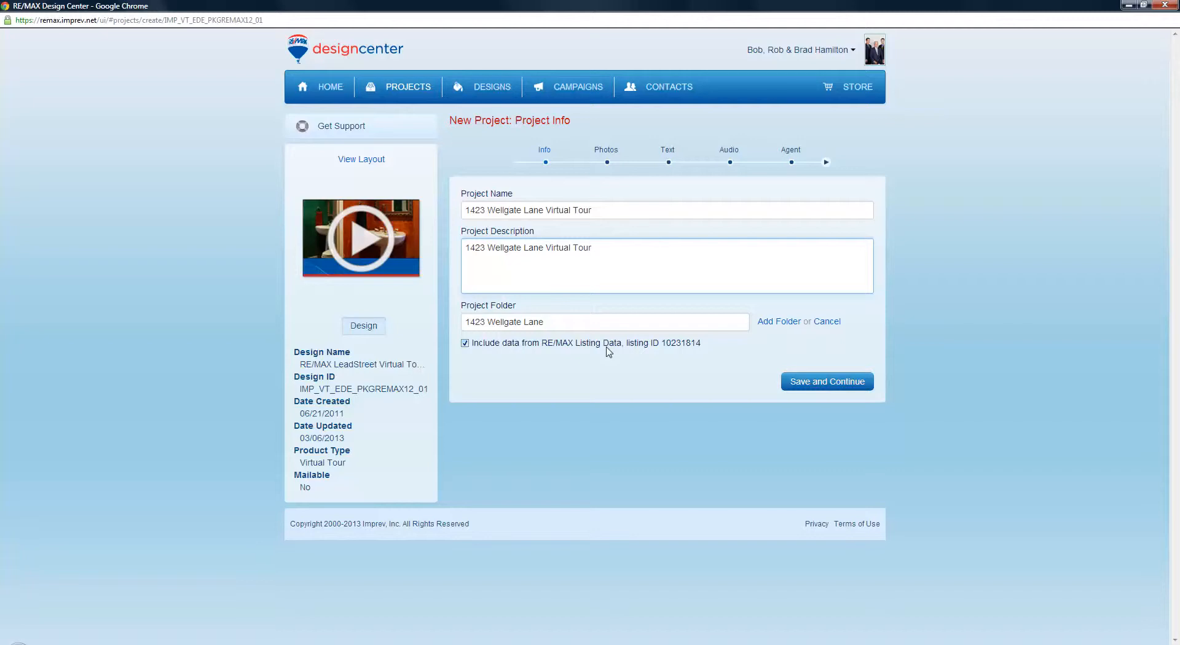
pyautogui.click(817, 382)
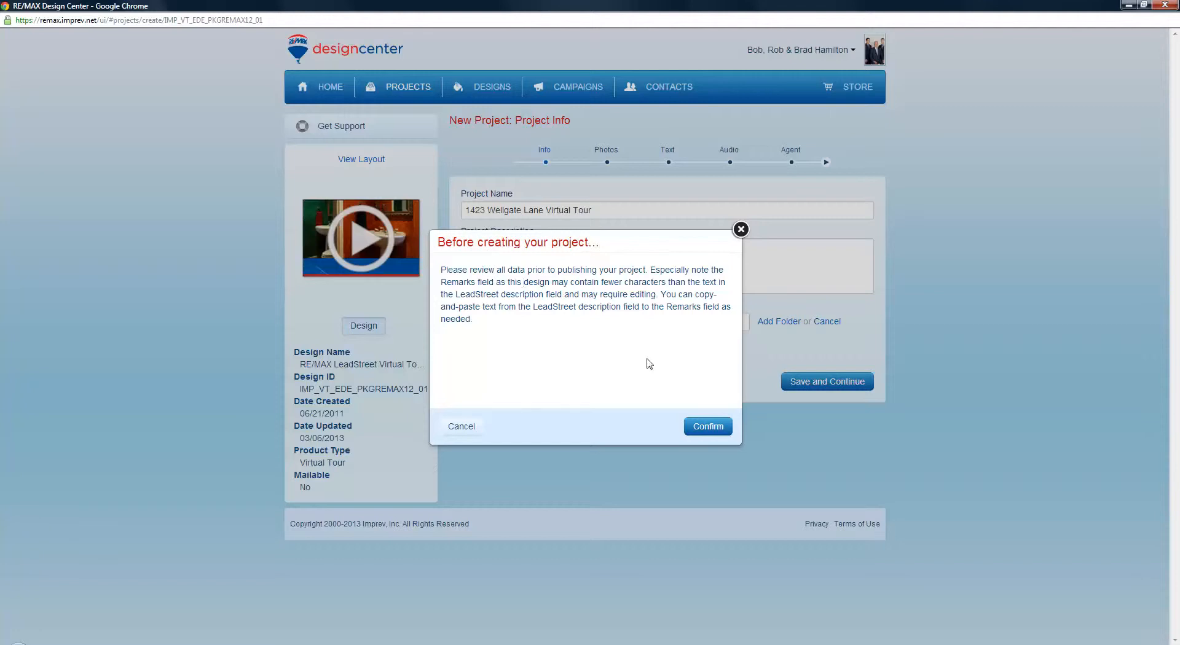
pyautogui.click(707, 429)
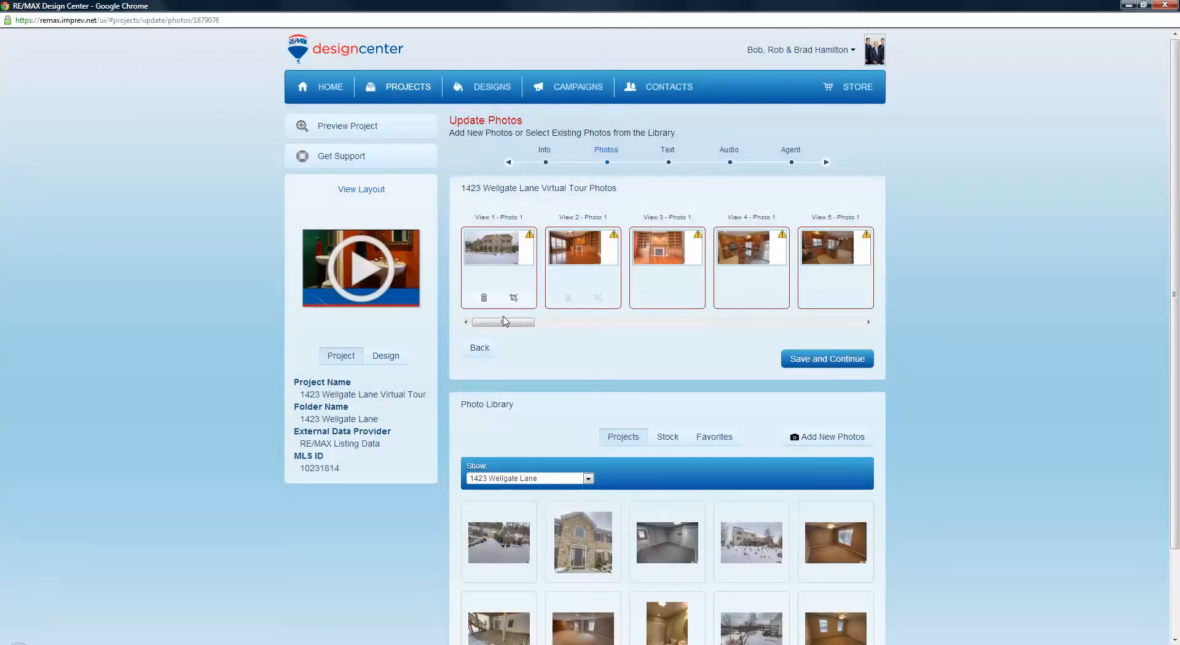
# Save the listing photos in Views 1–5 and advance to the Text step
pyautogui.moveTo(504, 322); pyautogui.dragTo(773, 333)
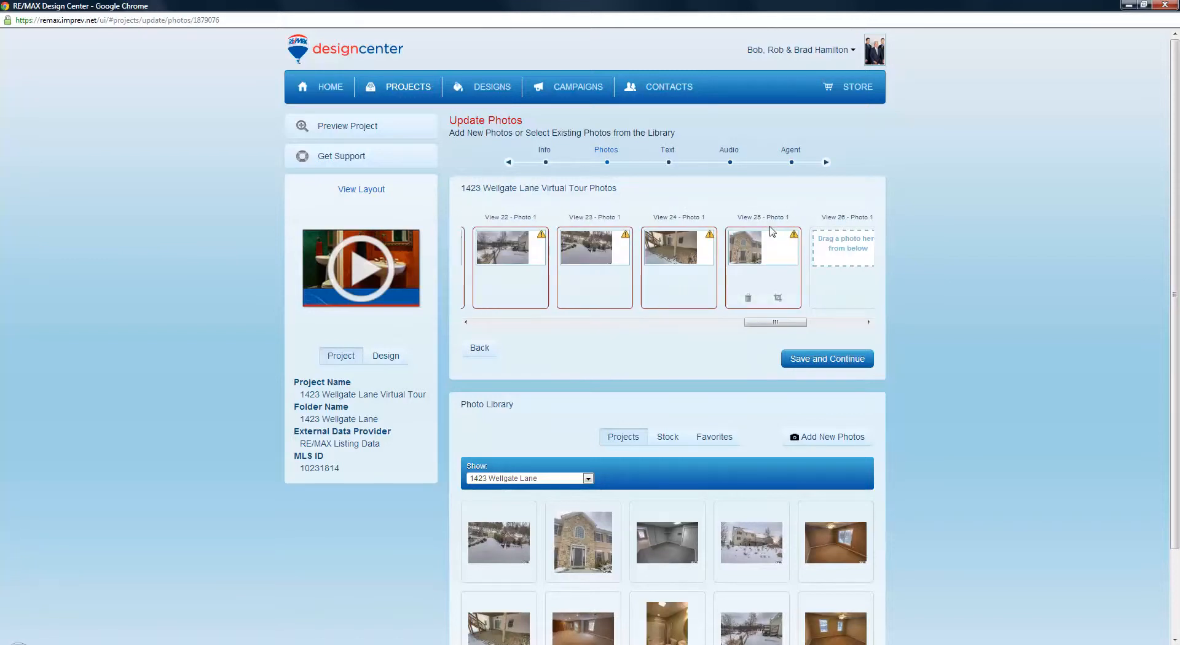
pyautogui.moveTo(778, 328); pyautogui.dragTo(486, 339)
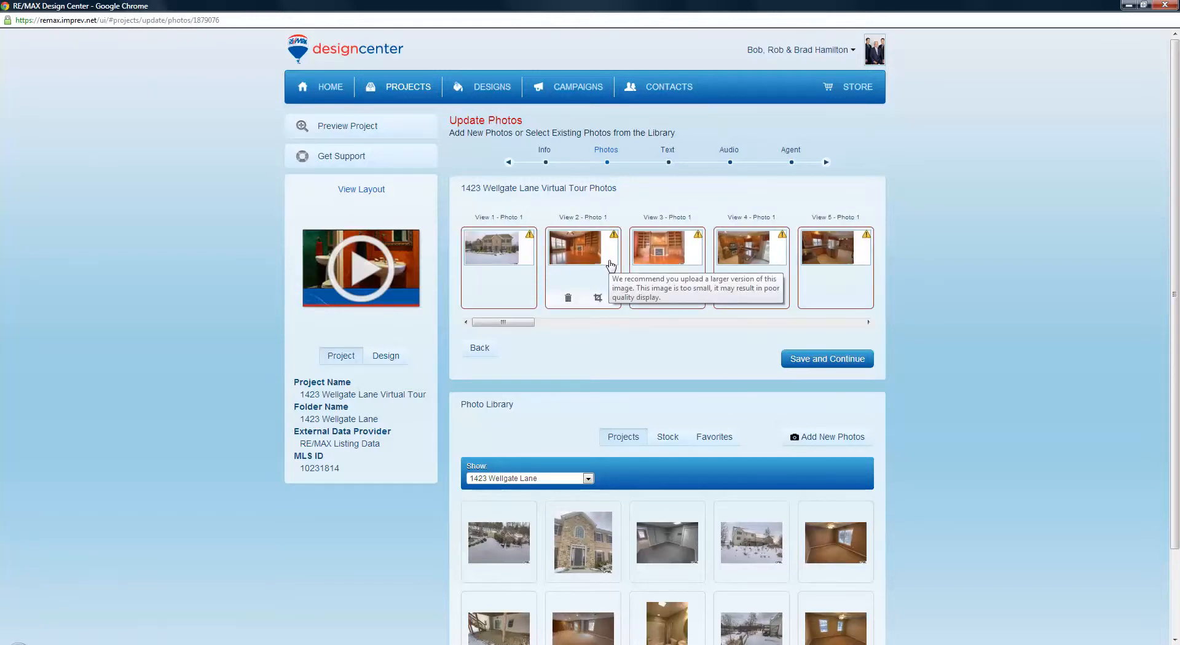
pyautogui.scroll(-2, 556, 372)
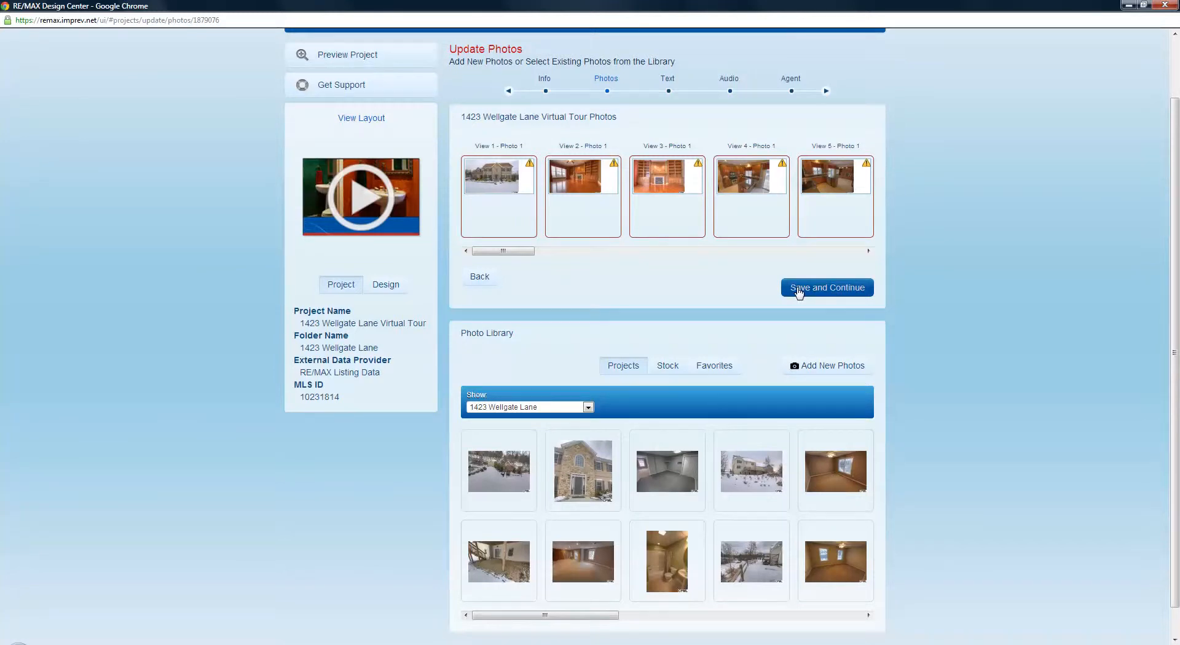
pyautogui.scroll(-1, 798, 291)
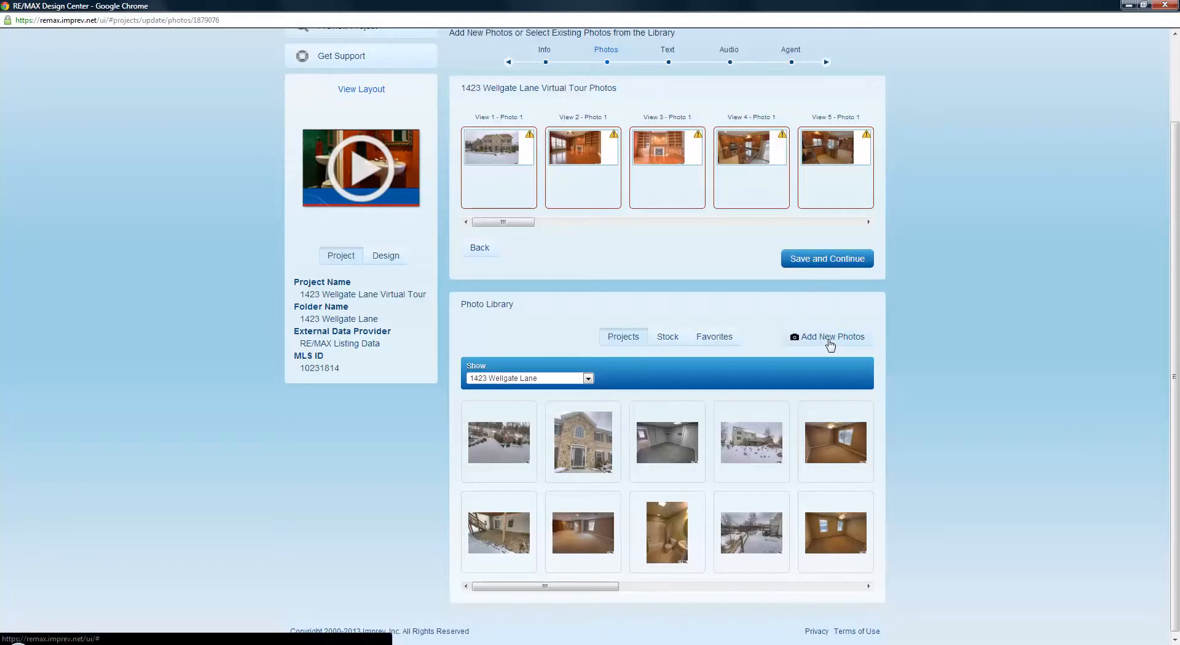
pyautogui.click(809, 261)
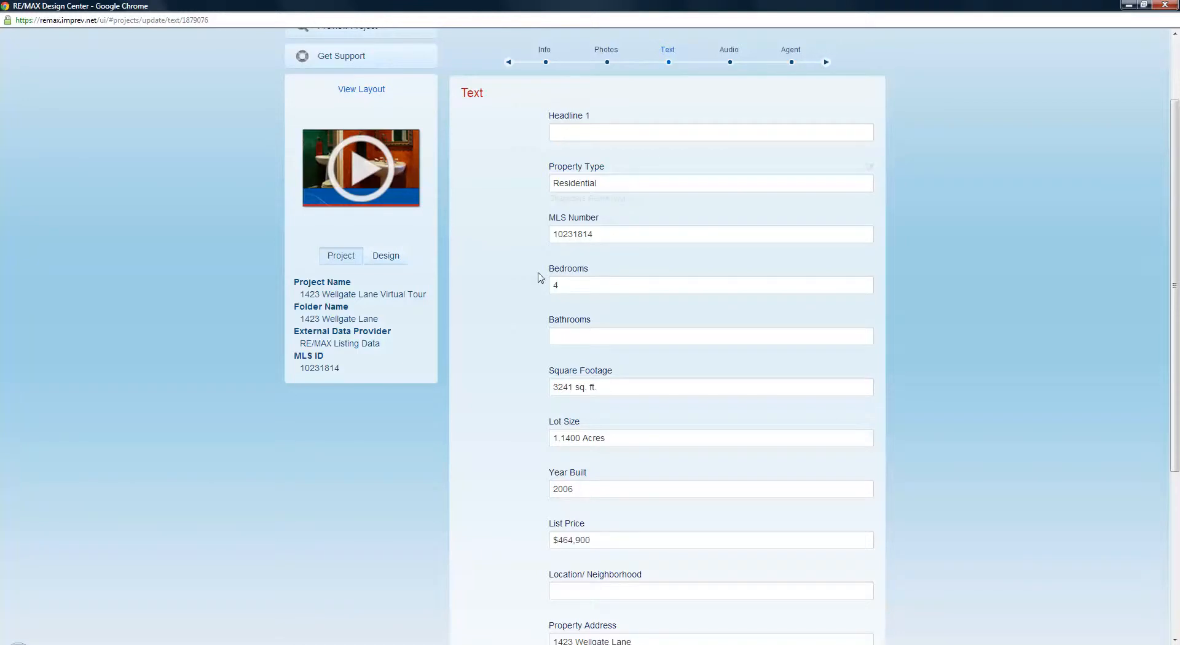
# Set the Bathrooms field to 3.5
pyautogui.scroll(-4, 521, 301)
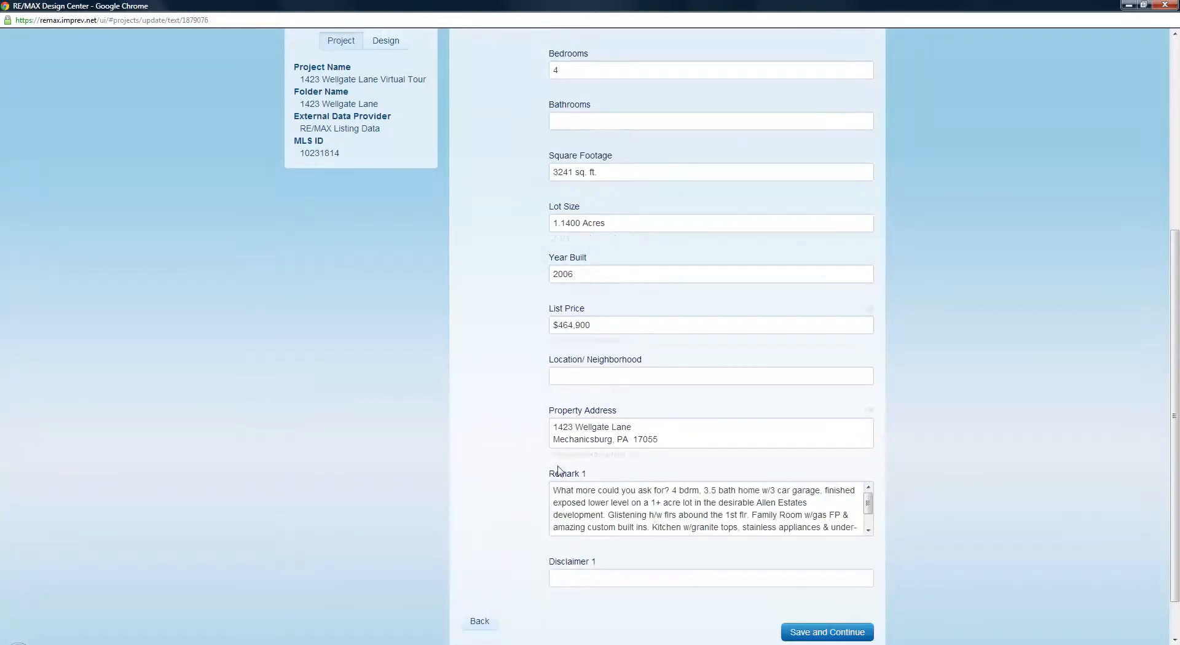
pyautogui.click(576, 496)
pyautogui.scroll(2, 540, 285)
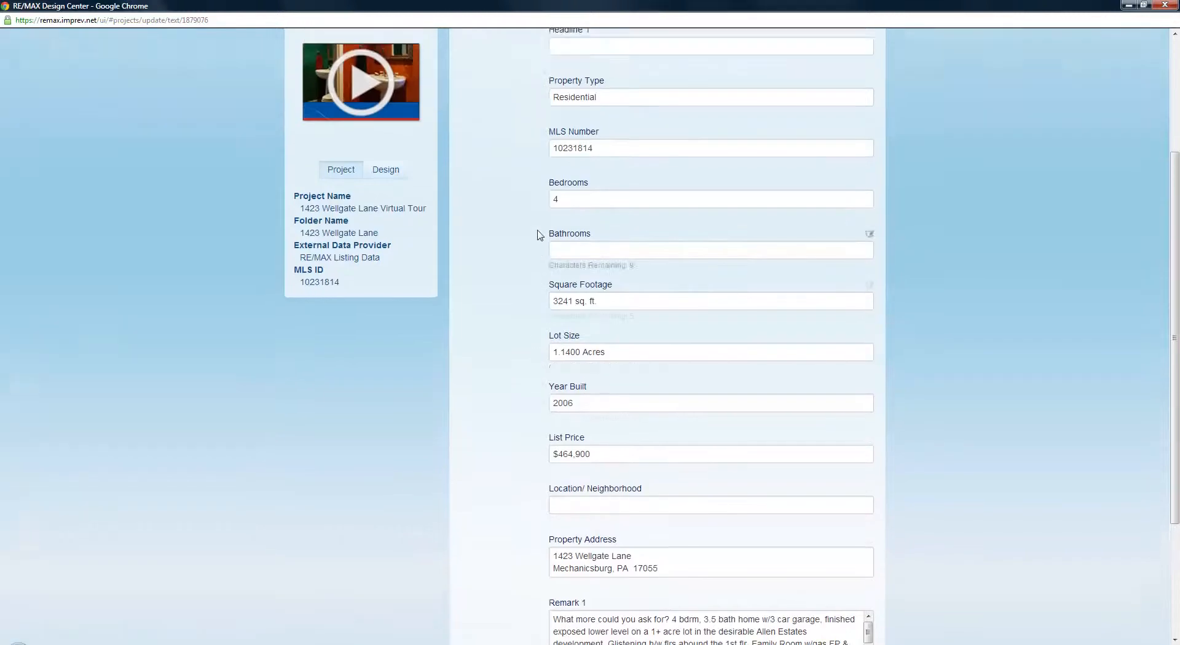
pyautogui.scroll(1, 540, 235)
pyautogui.click(562, 334)
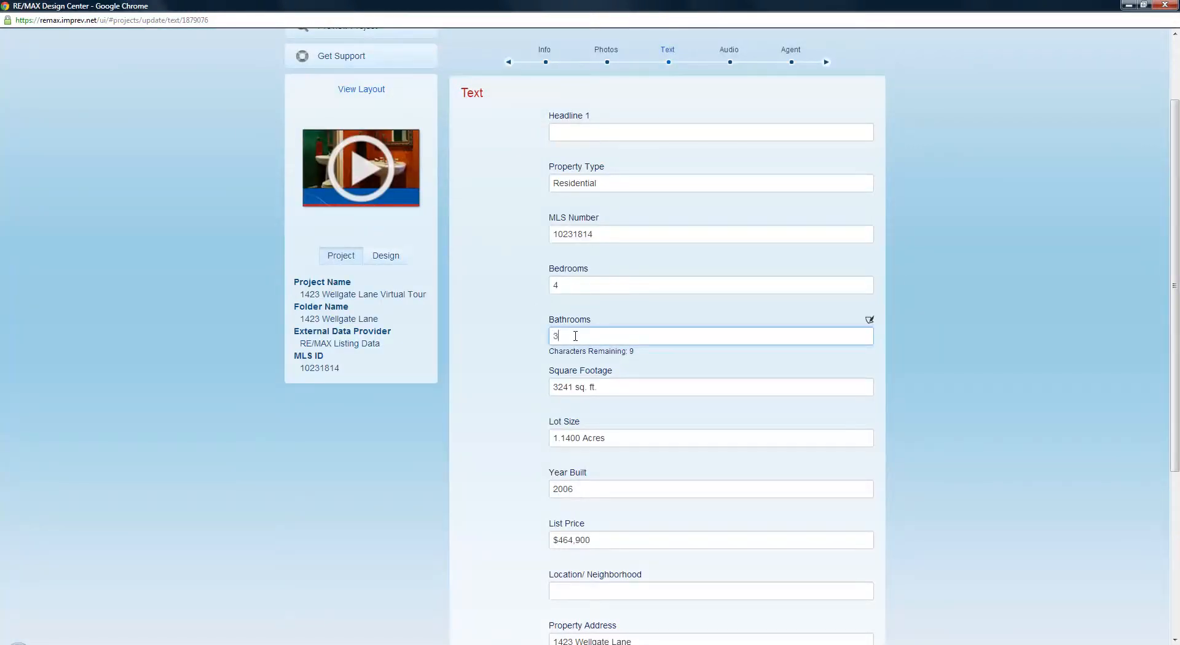
pyautogui.click(499, 288)
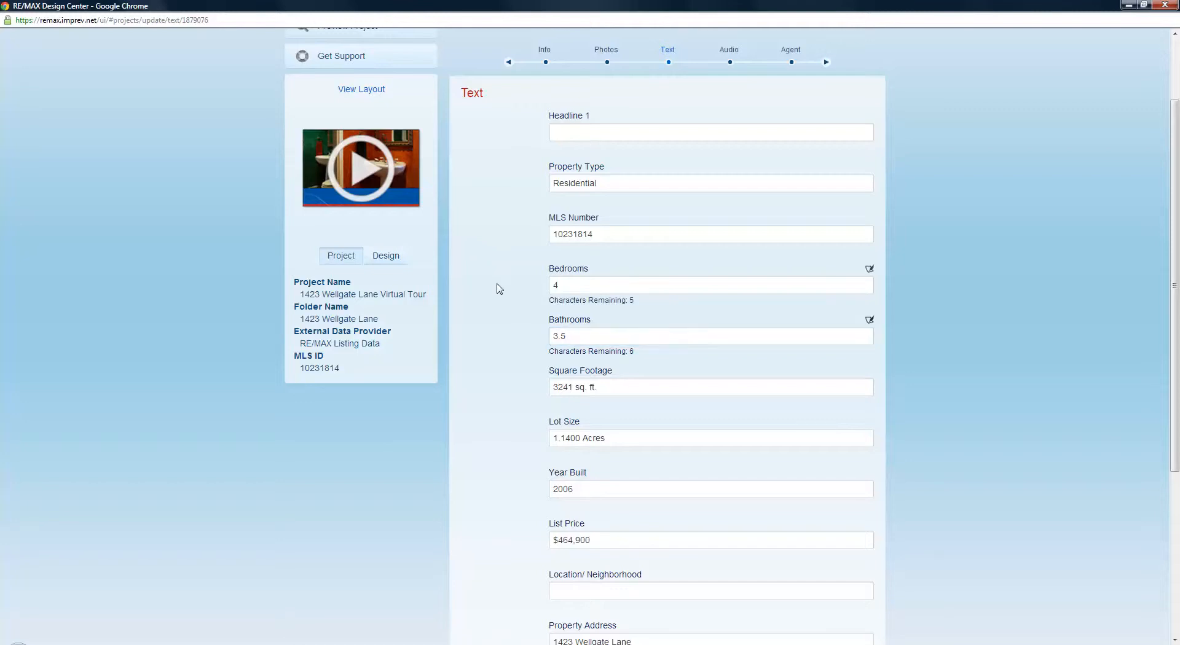
# Enter 'What Else Could You Want in a Home?' as Headline 1
pyautogui.click(569, 135)
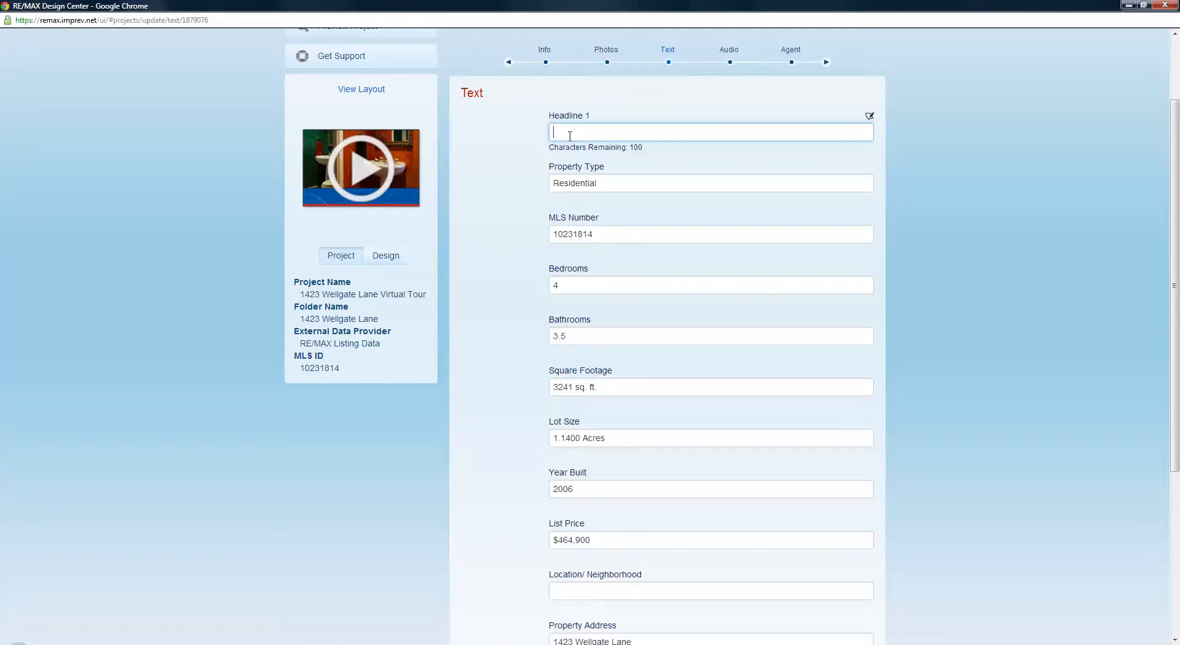
pyautogui.write('What Else Could You Want in a ')
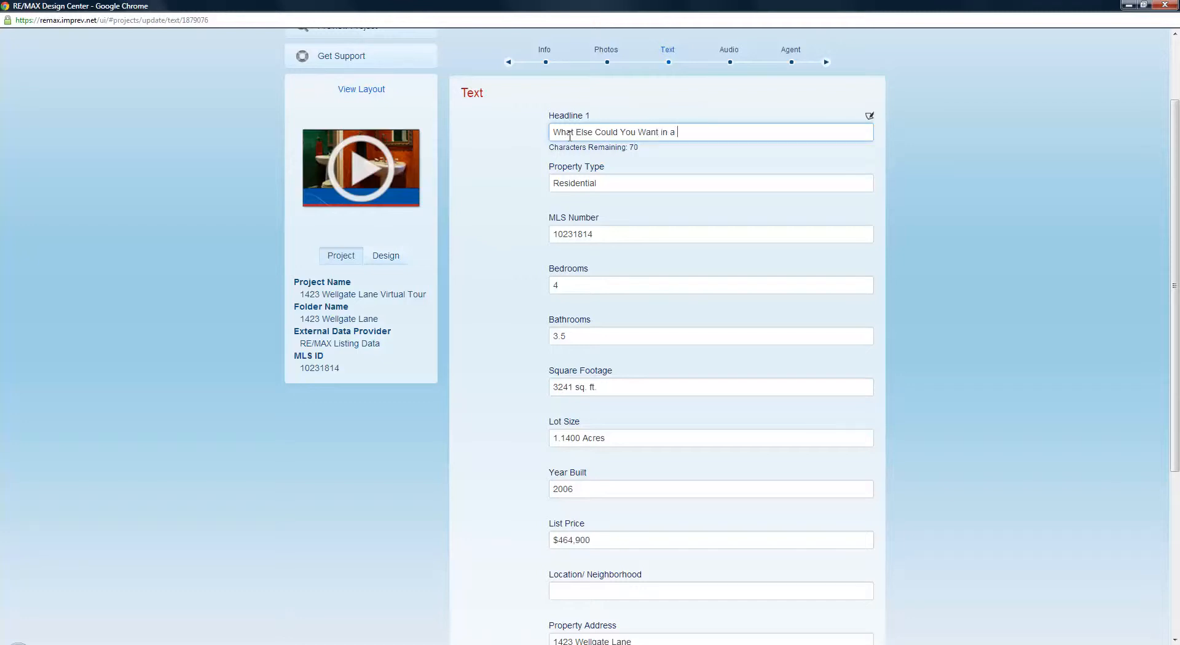
pyautogui.write('Home?')
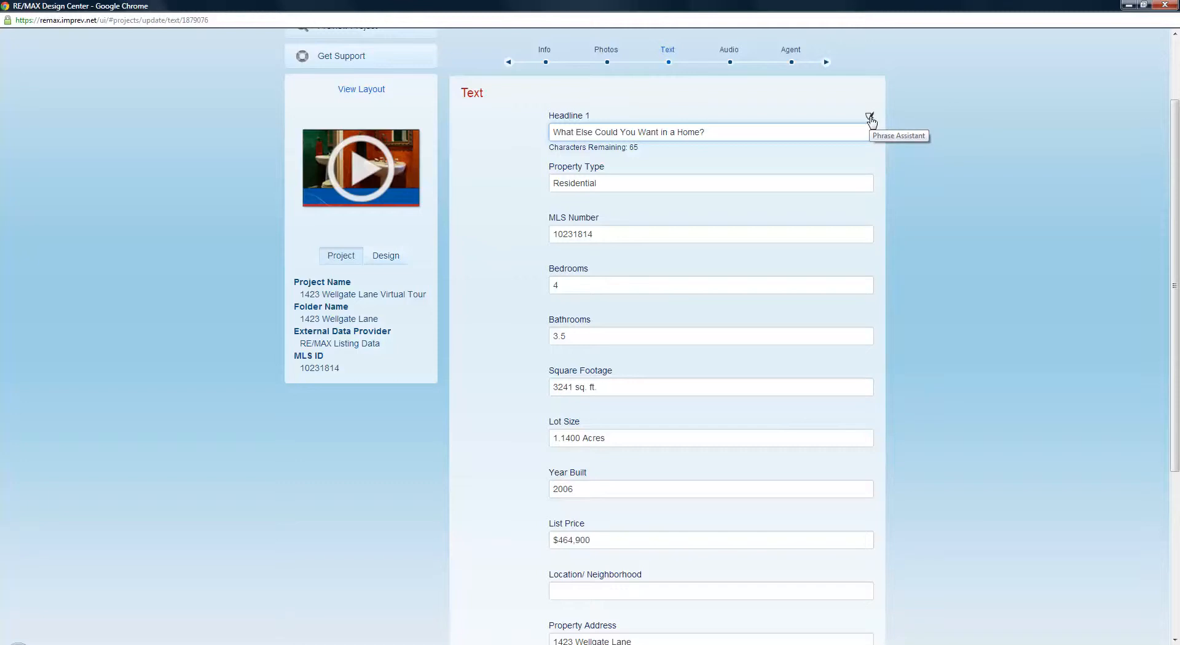
pyautogui.click(870, 119)
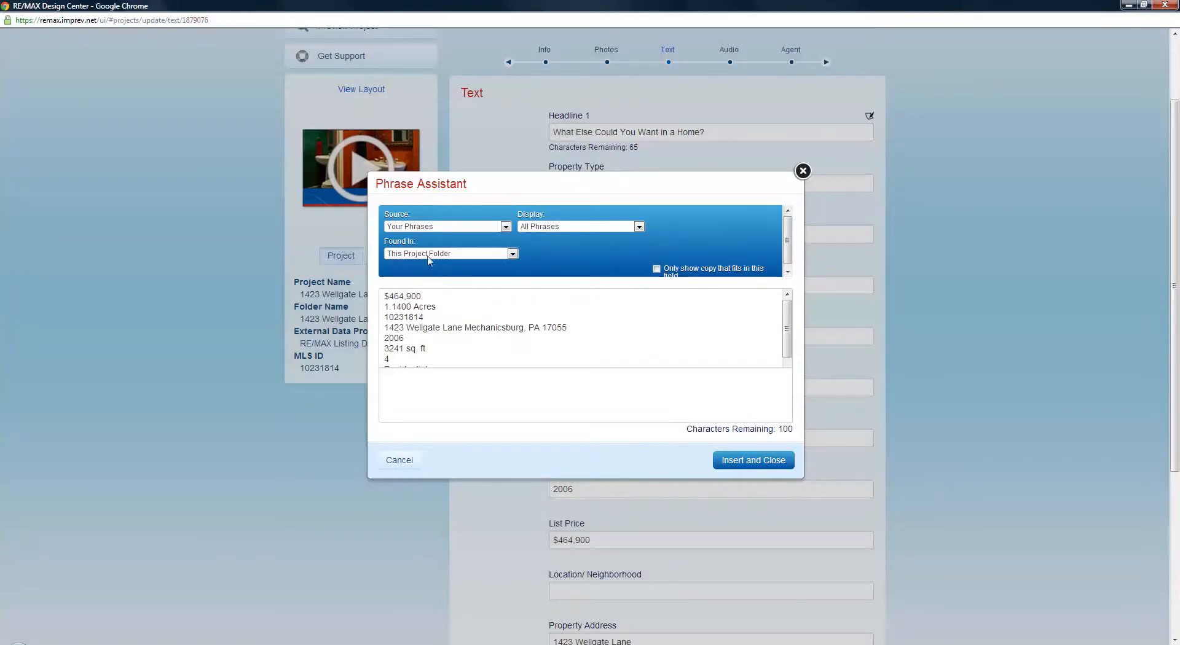
# Browse headline phrases from Your, Stock, RE/MAX Phrases and Articles, then cancel without inserting
pyautogui.click(423, 229)
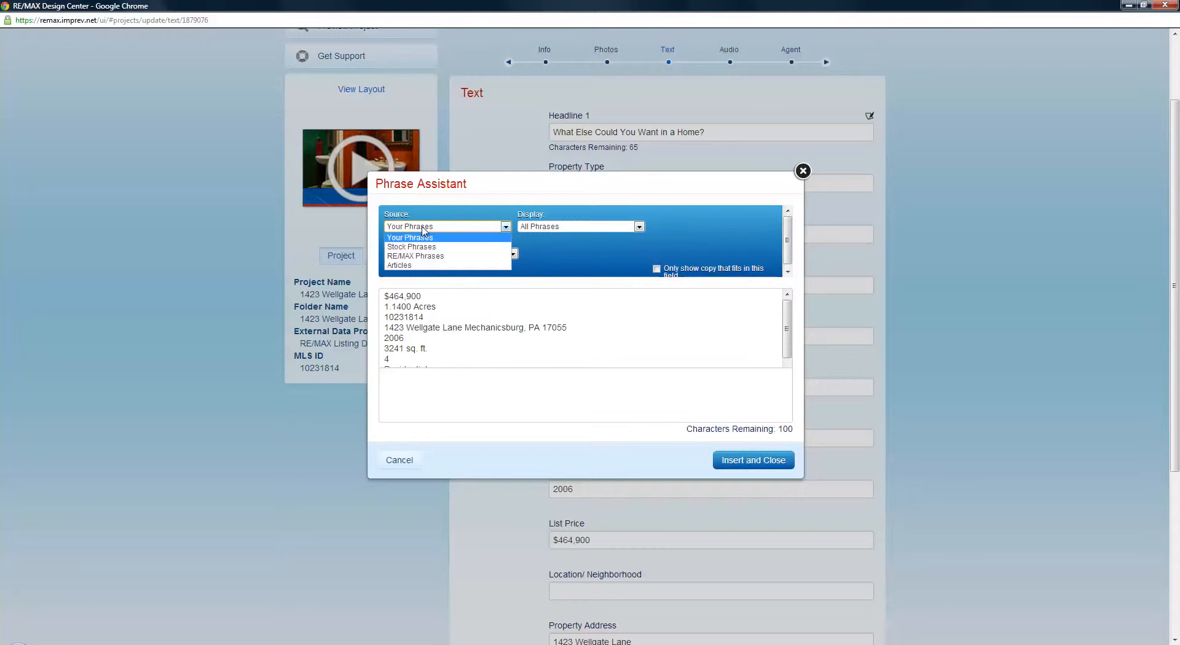
pyautogui.click(423, 237)
pyautogui.click(552, 227)
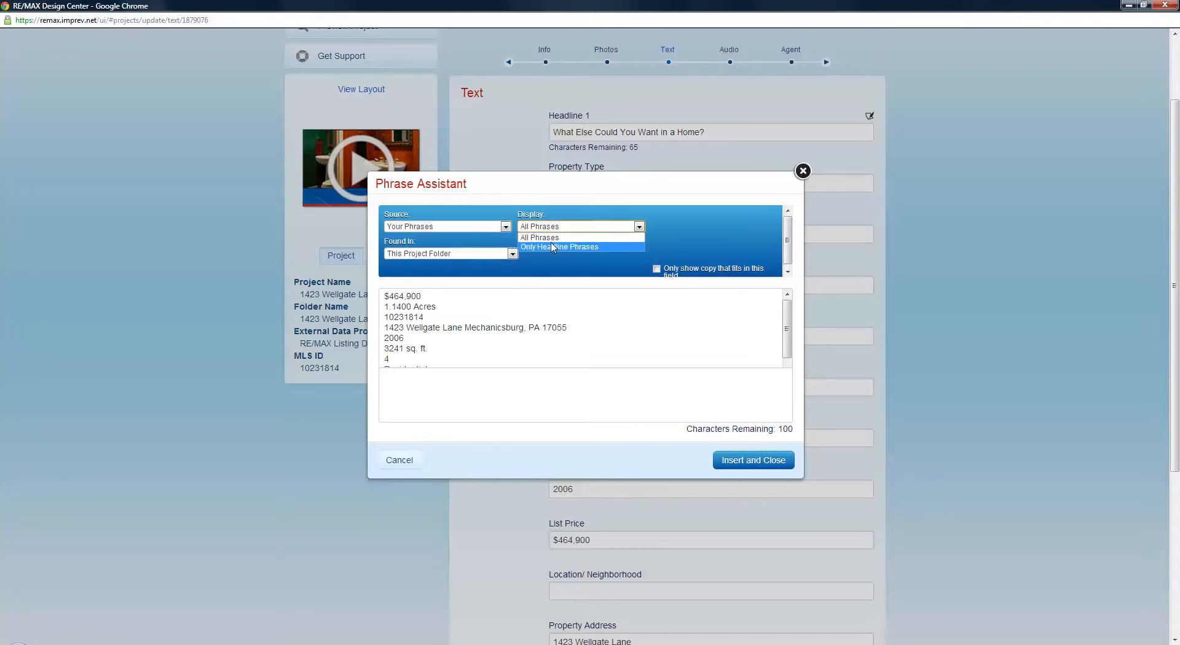
pyautogui.click(551, 247)
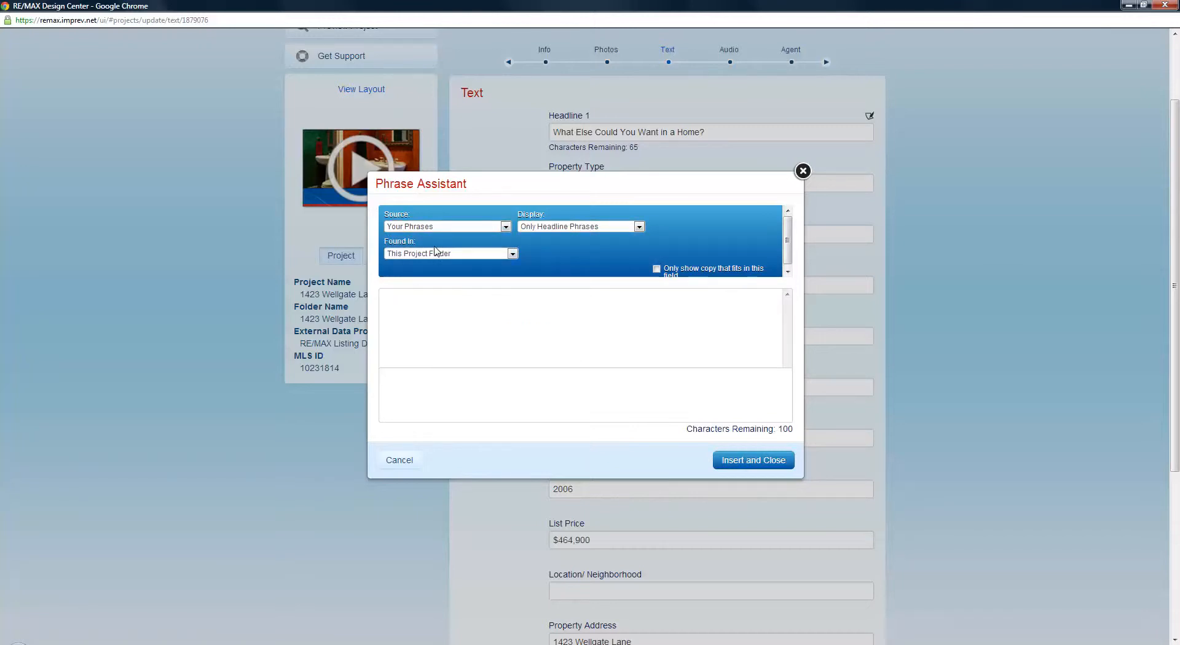
pyautogui.click(440, 229)
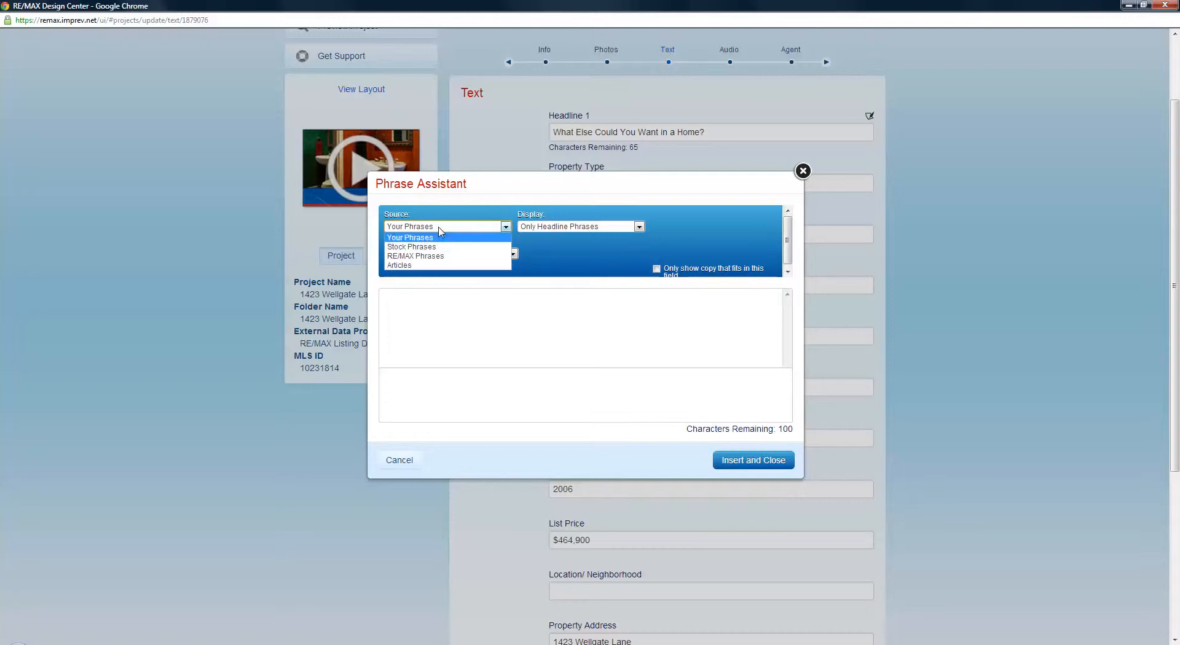
pyautogui.click(433, 246)
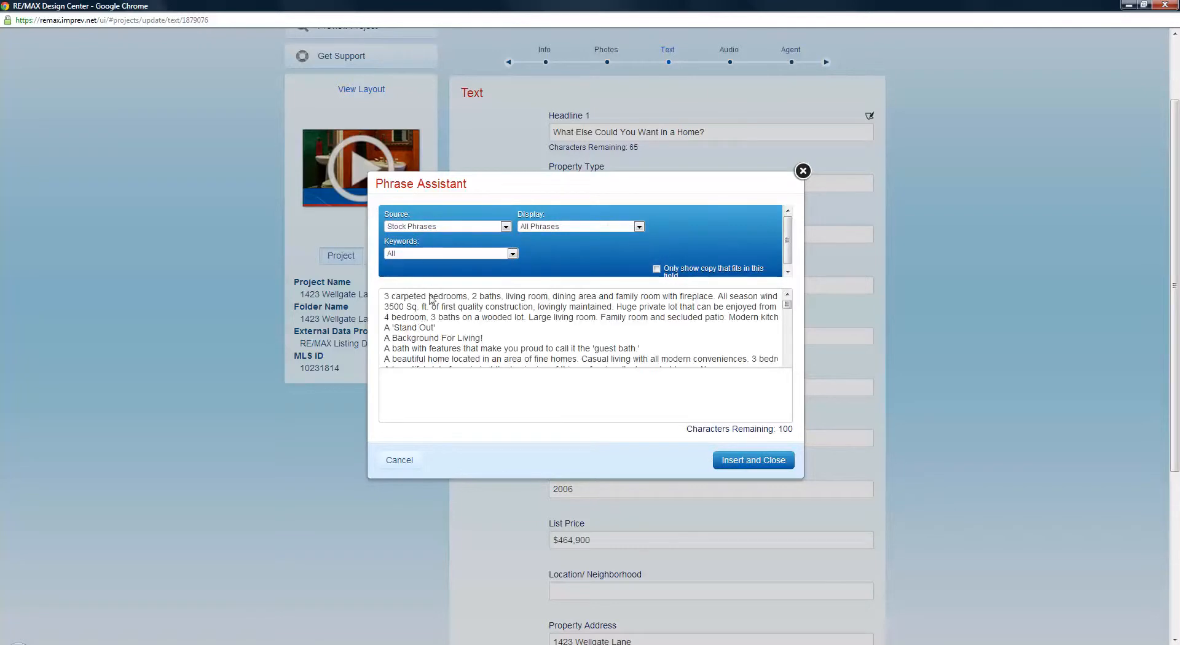
pyautogui.click(446, 227)
pyautogui.click(433, 253)
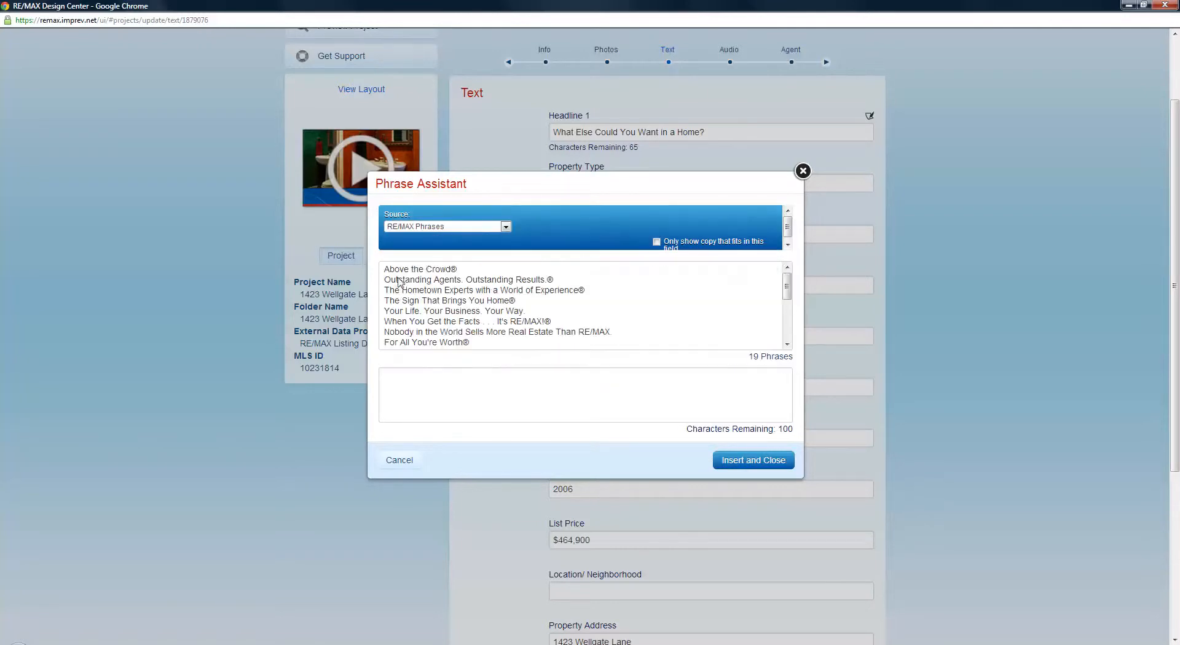
pyautogui.click(435, 226)
pyautogui.click(417, 266)
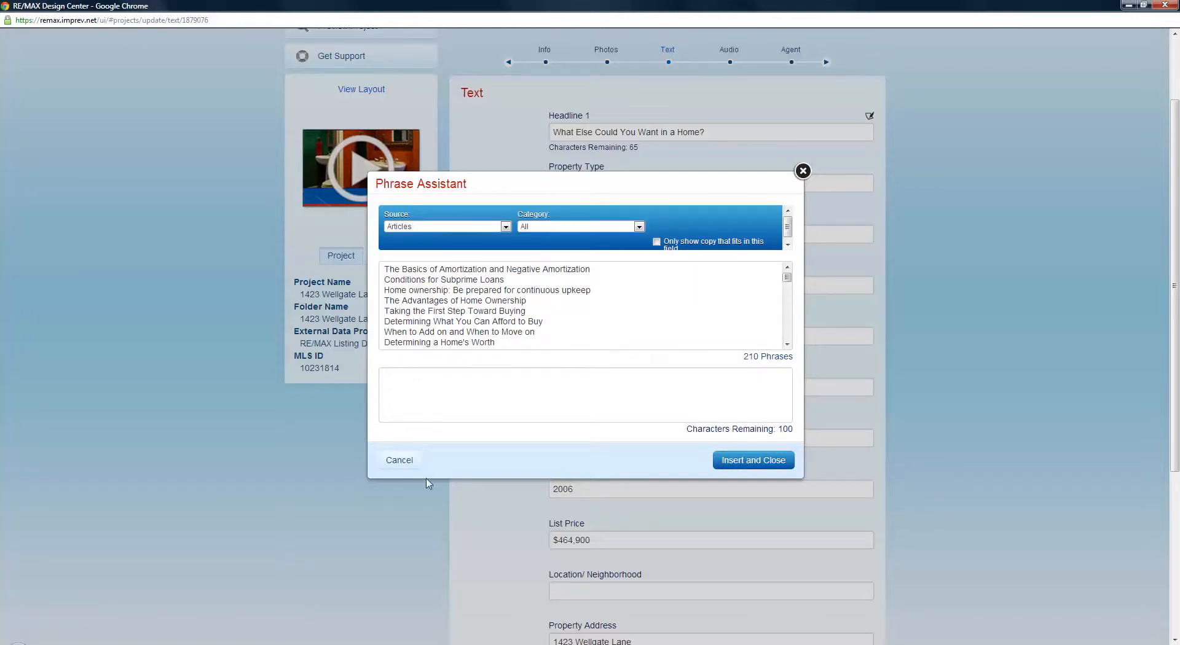
pyautogui.click(399, 464)
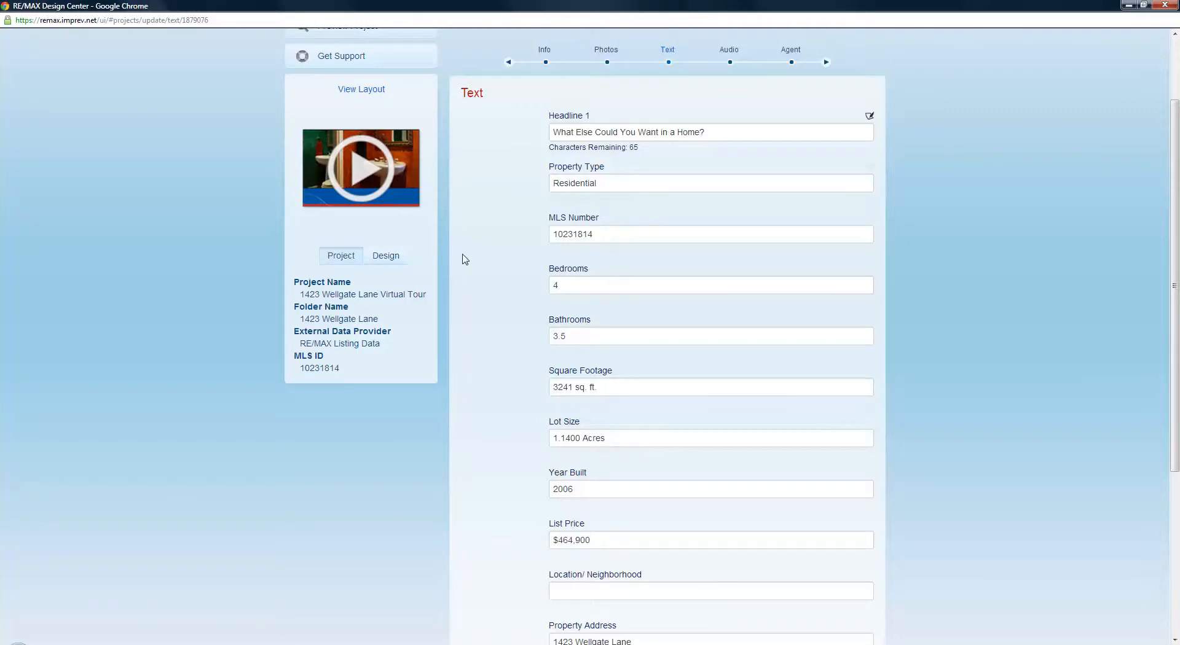
# Type 'Mechani' in Location/Neighborhood and save the text details to reach Update Audio
pyautogui.scroll(-3, 495, 310)
pyautogui.click(605, 420)
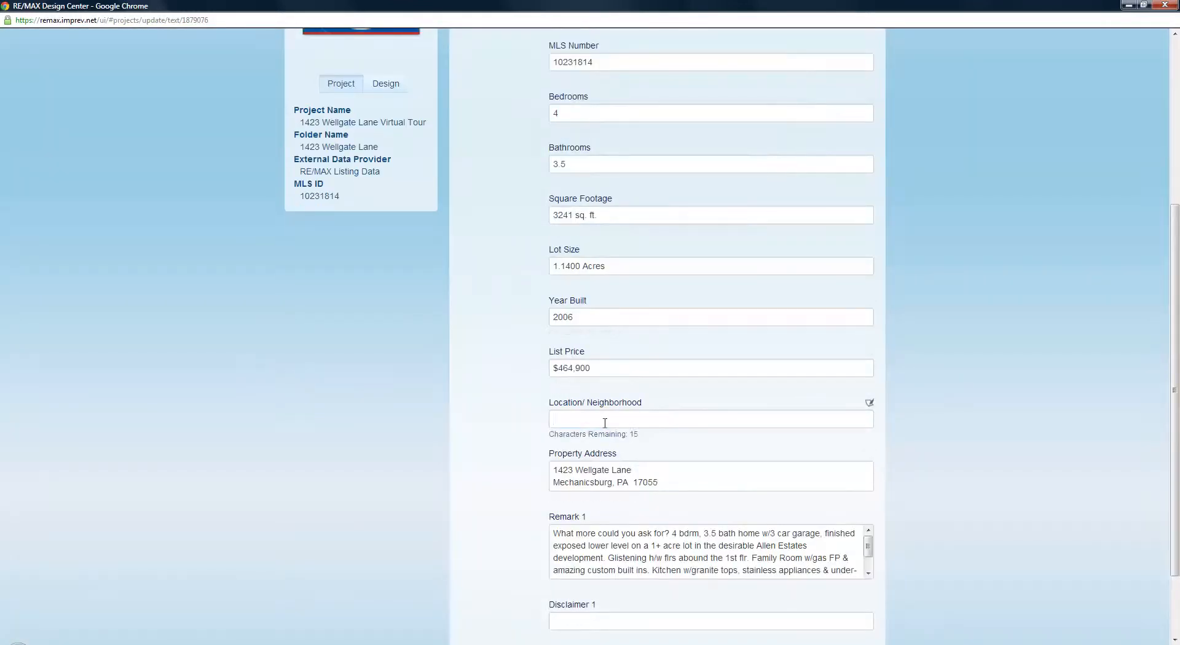
pyautogui.write('Mechanicsburg')
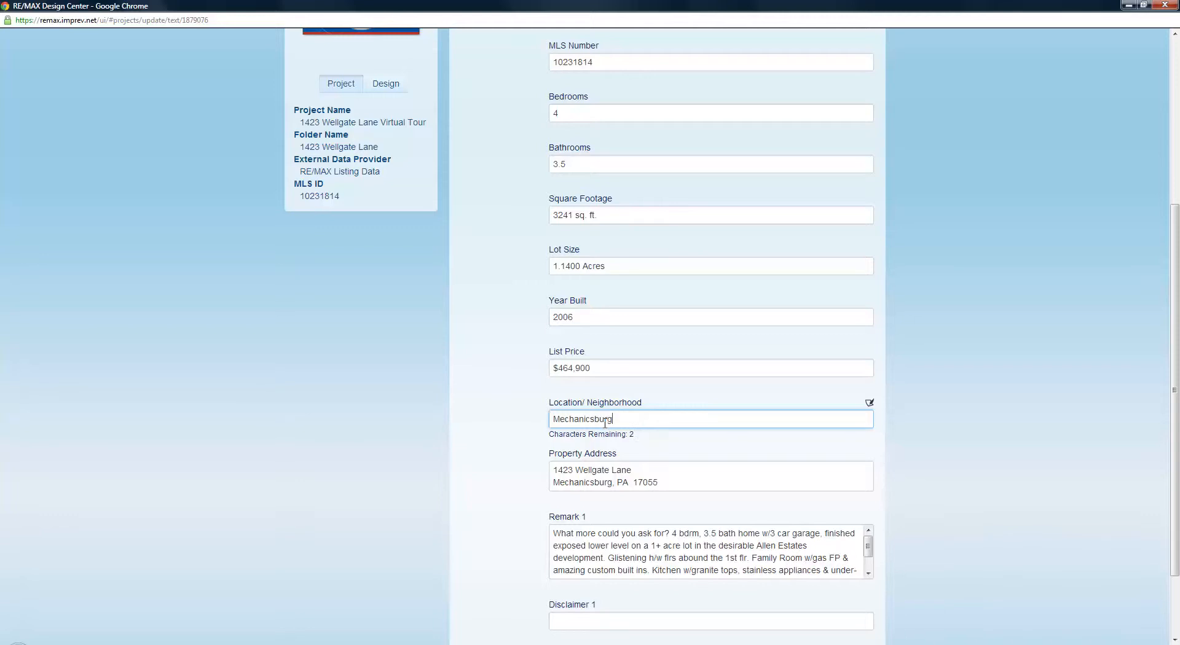
pyautogui.scroll(-3, 482, 322)
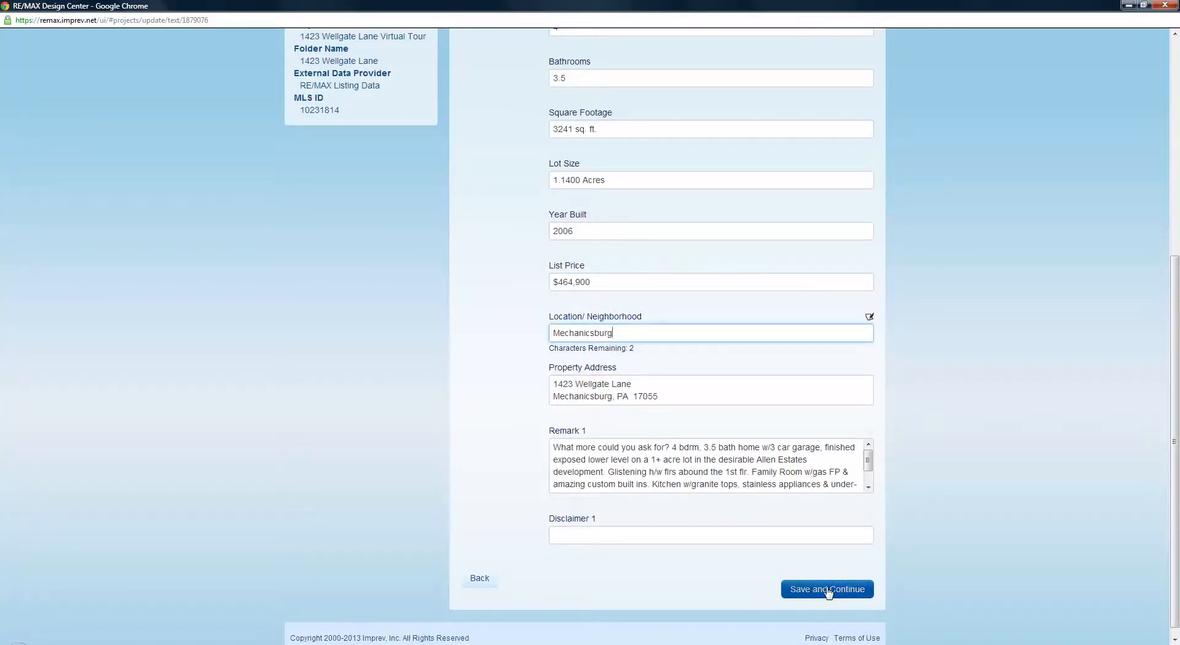
pyautogui.click(827, 590)
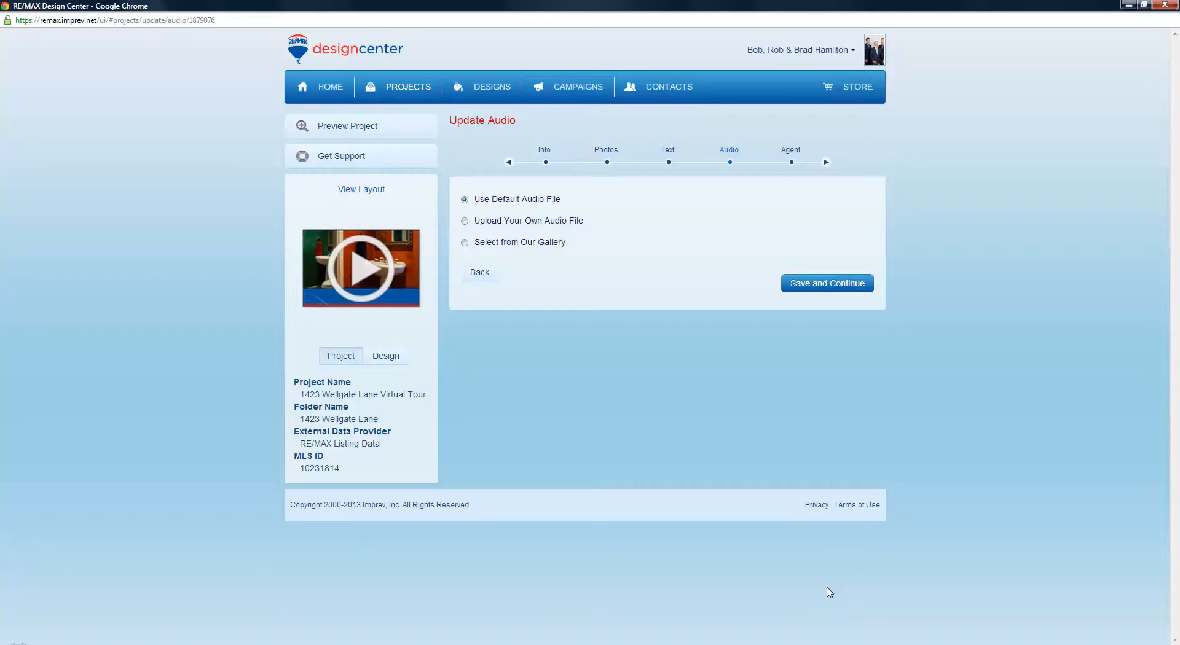
# Choose the gallery track Jazz Dreaming after previewing Jazz Coffee Time, and save the audio
pyautogui.click(465, 244)
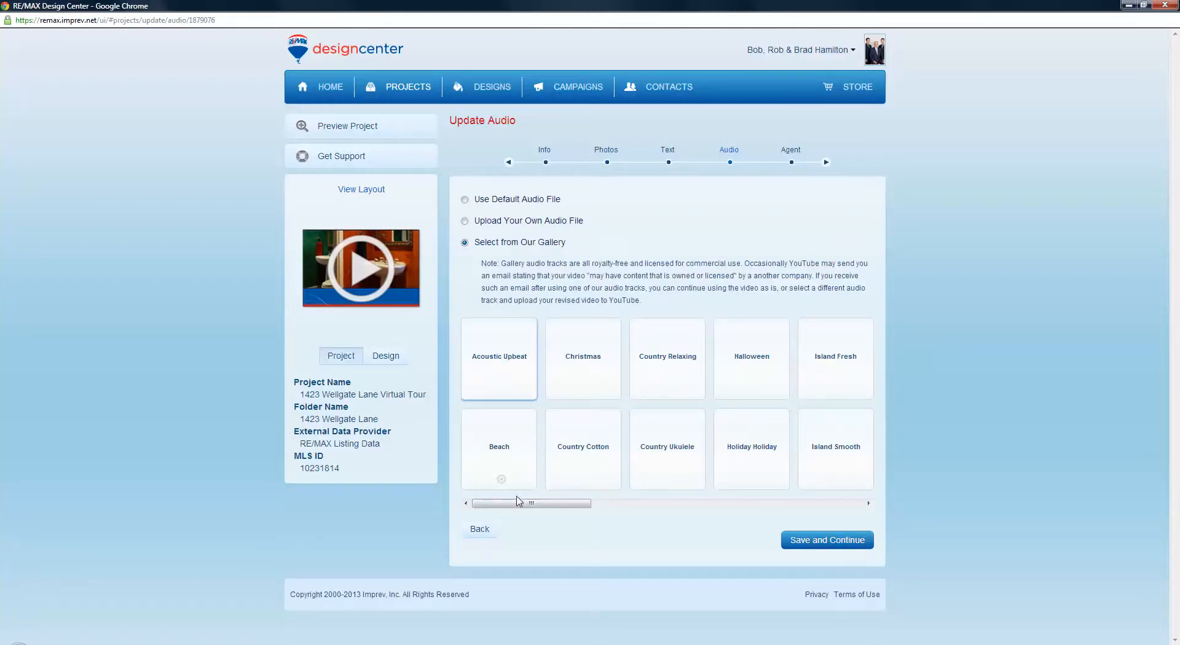
pyautogui.moveTo(530, 504); pyautogui.dragTo(633, 512)
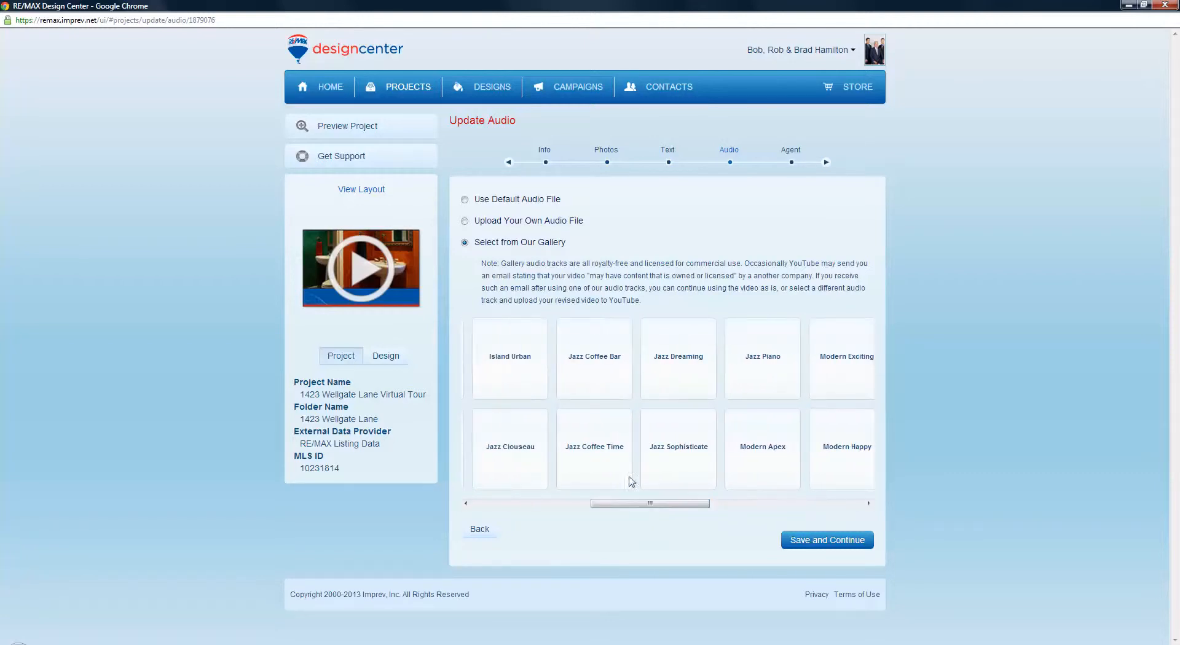
pyautogui.click(597, 482)
pyautogui.moveTo(680, 390)
pyautogui.click(681, 391)
pyautogui.click(806, 542)
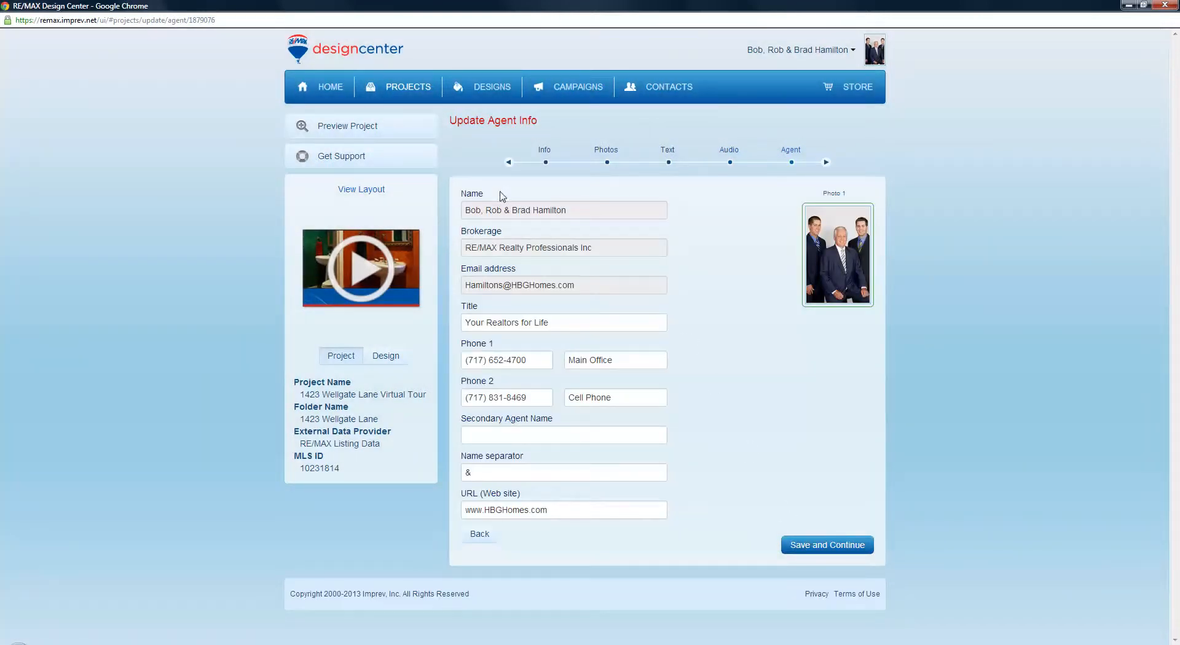
# Remove the ampersand from the agent Name separator, leaving it empty, and save the agent details
pyautogui.moveTo(832, 247)
pyautogui.click(488, 473)
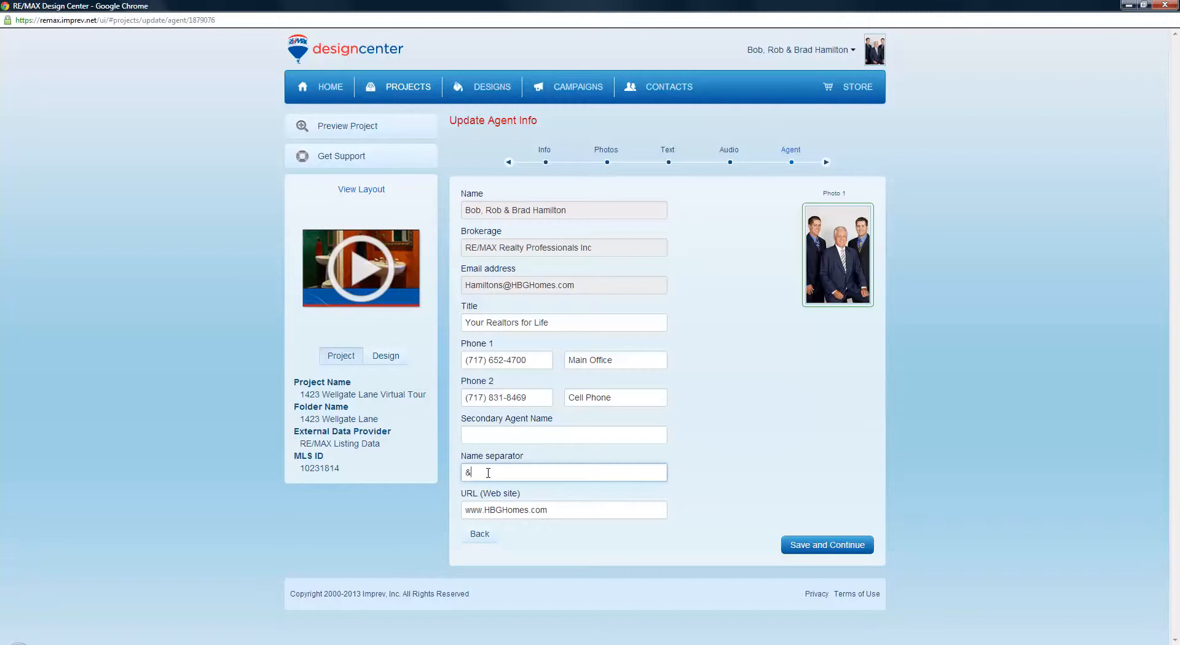
pyautogui.click(822, 546)
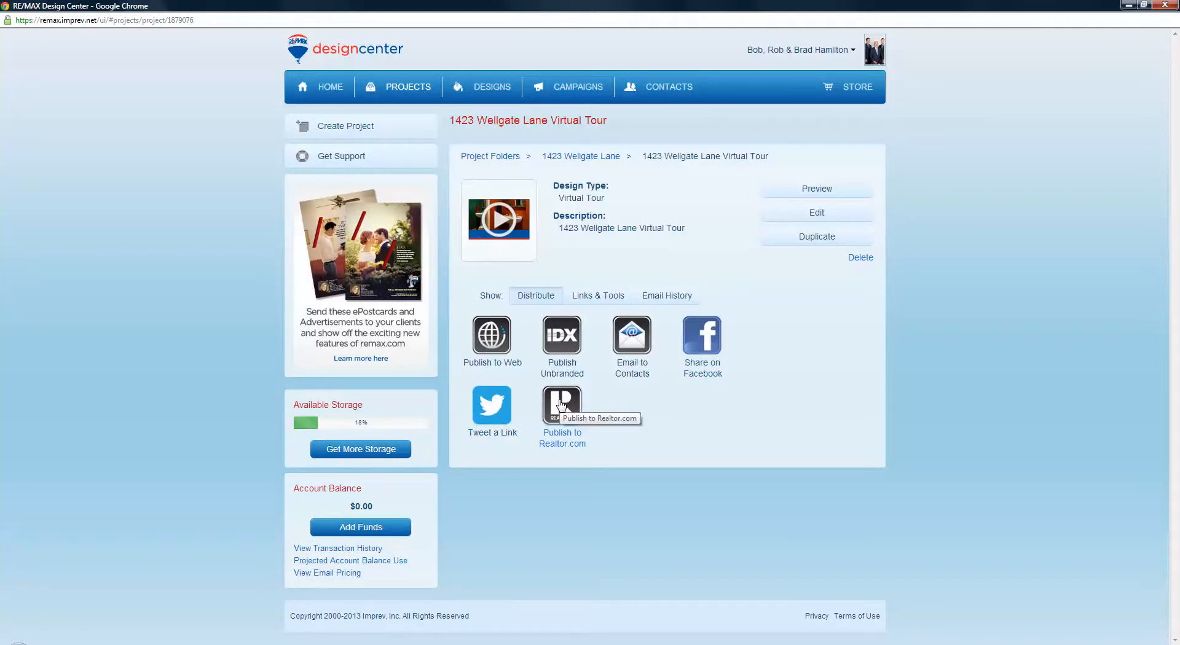
# Choose Email to Contacts for the tour and pick the free Self Send option
pyautogui.click(633, 345)
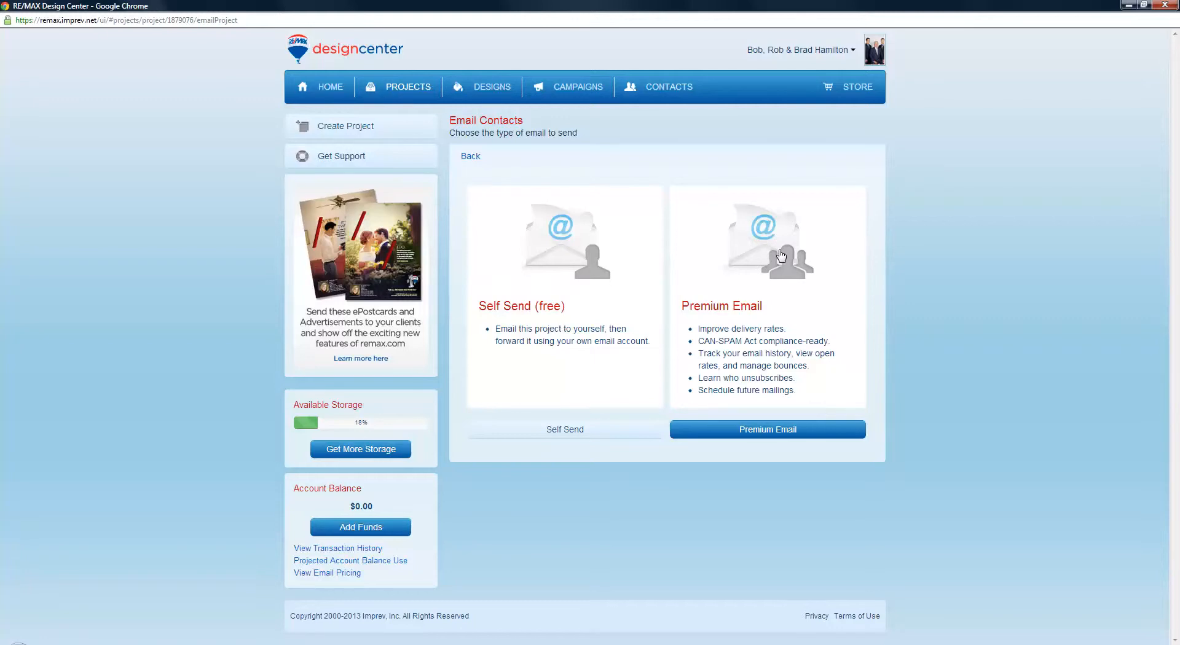
pyautogui.click(563, 434)
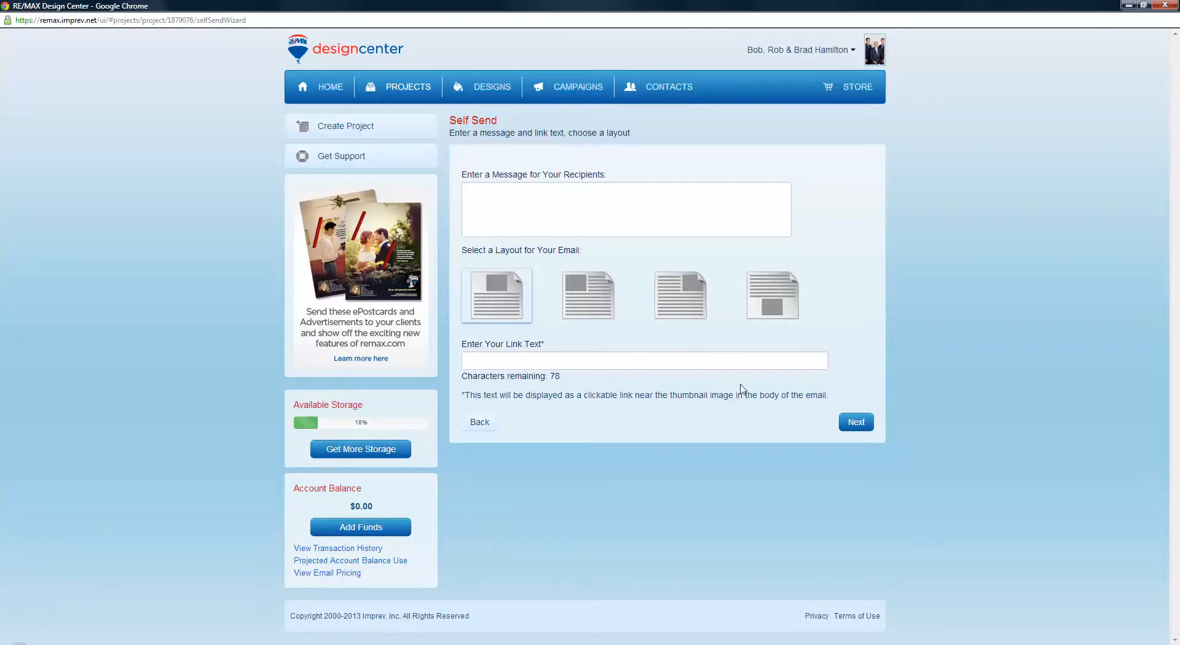
# Continue past the Self Send message form back to the tour's project page
pyautogui.click(848, 422)
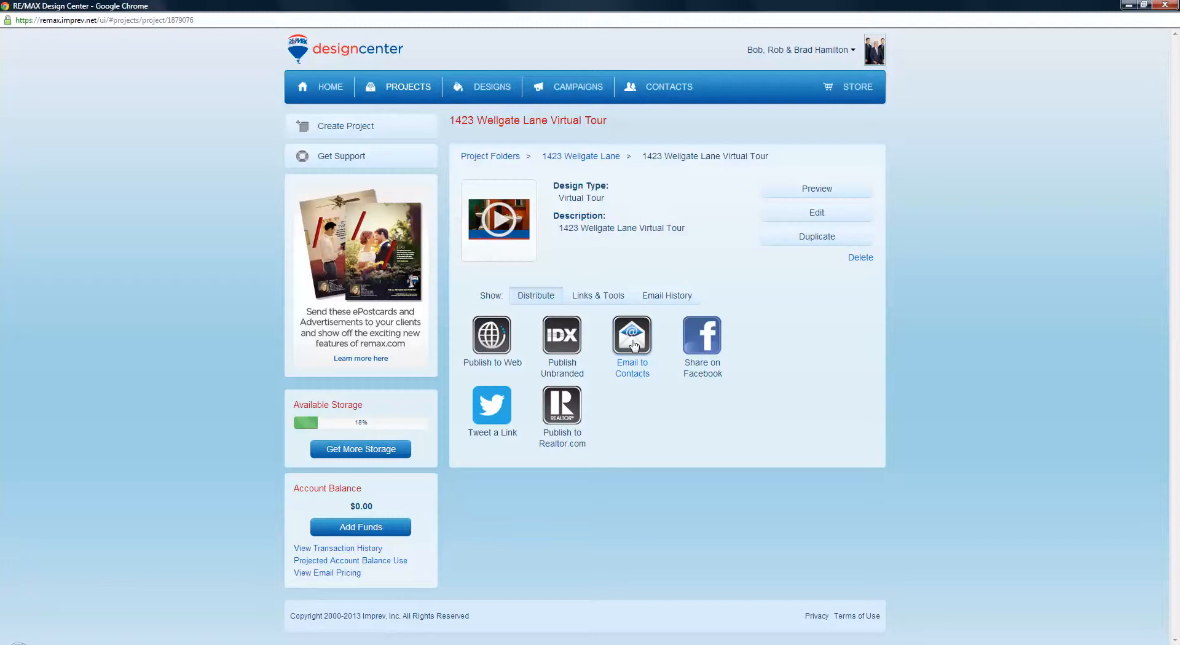
pyautogui.click(698, 346)
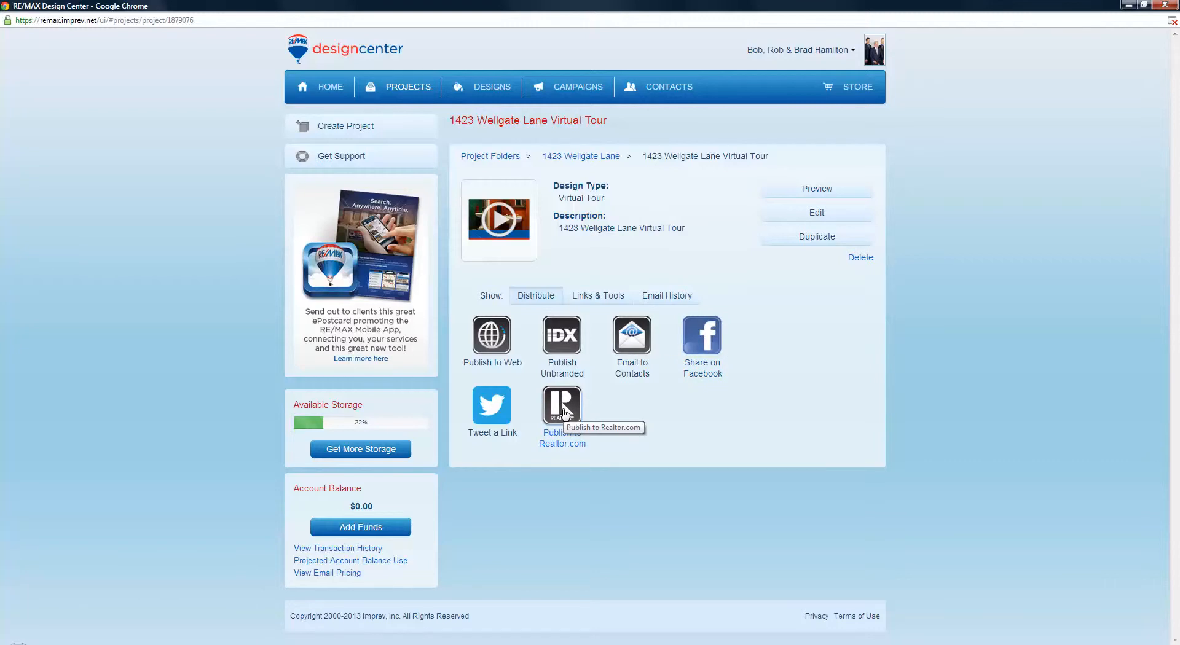
pyautogui.click(822, 189)
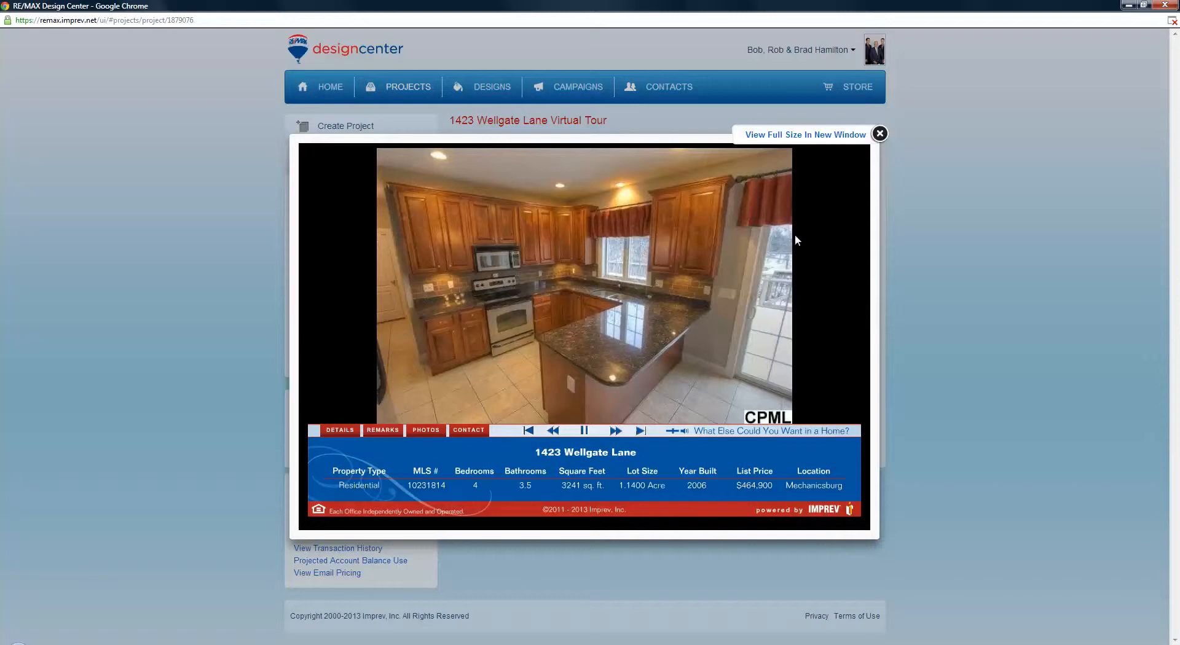
# Close the tour preview lightbox
pyautogui.click(880, 133)
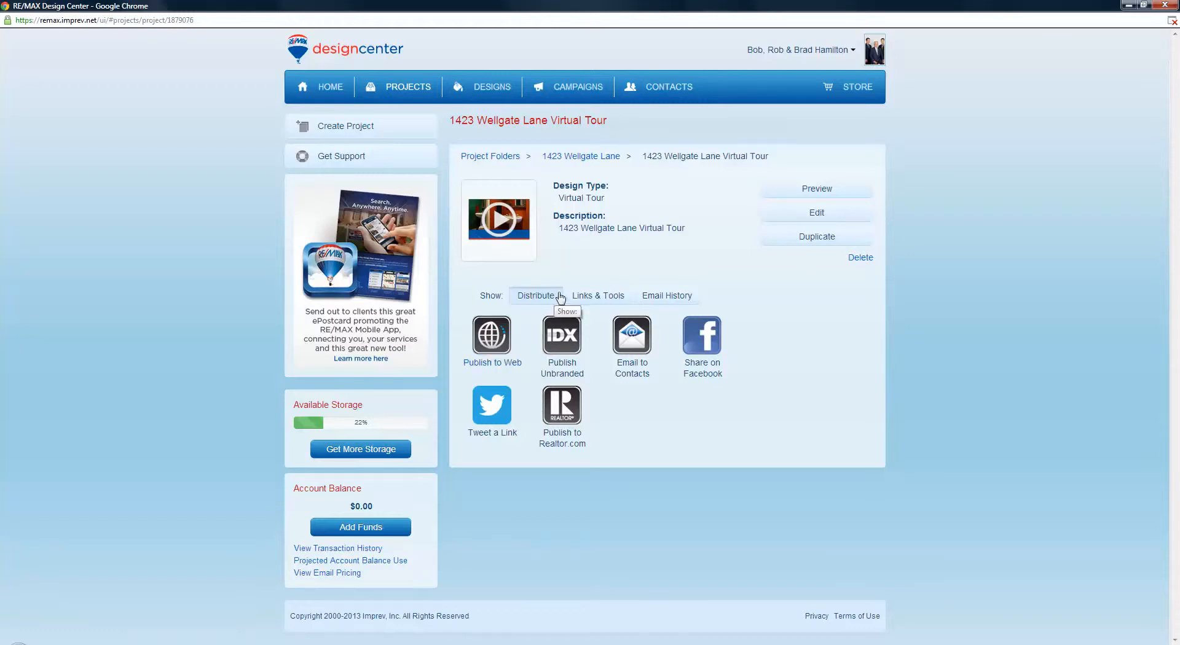
# Copy the shareable URL of the tour's Web Page from Links & Tools
pyautogui.click(588, 298)
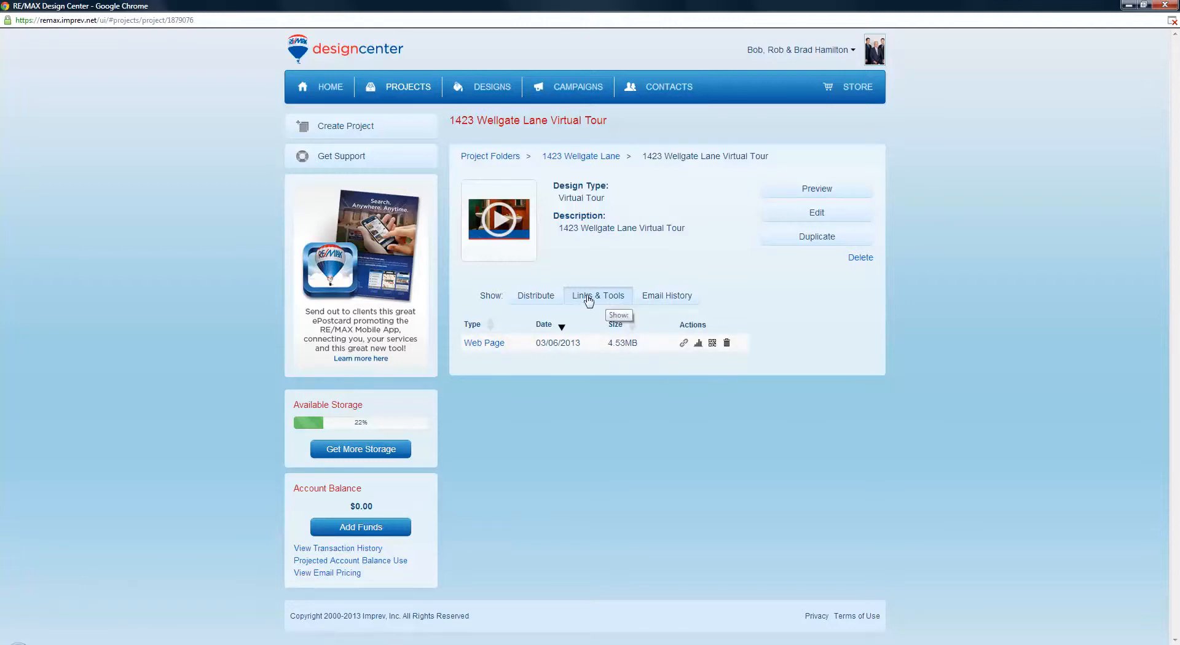
pyautogui.click(682, 345)
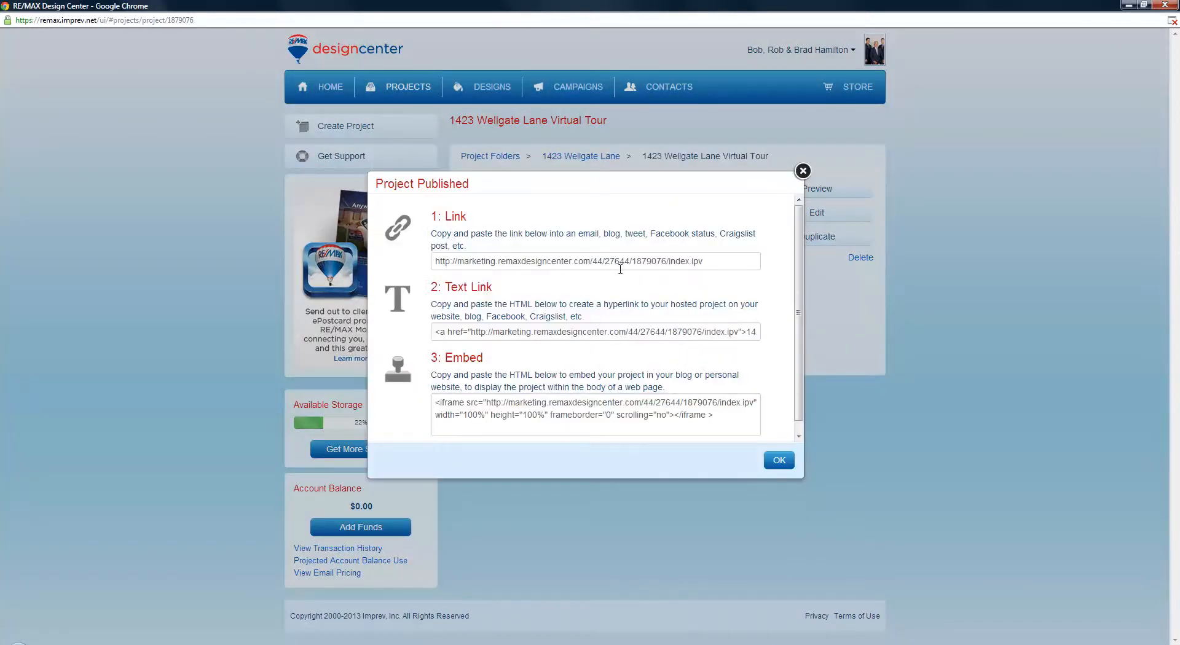
pyautogui.click(707, 263)
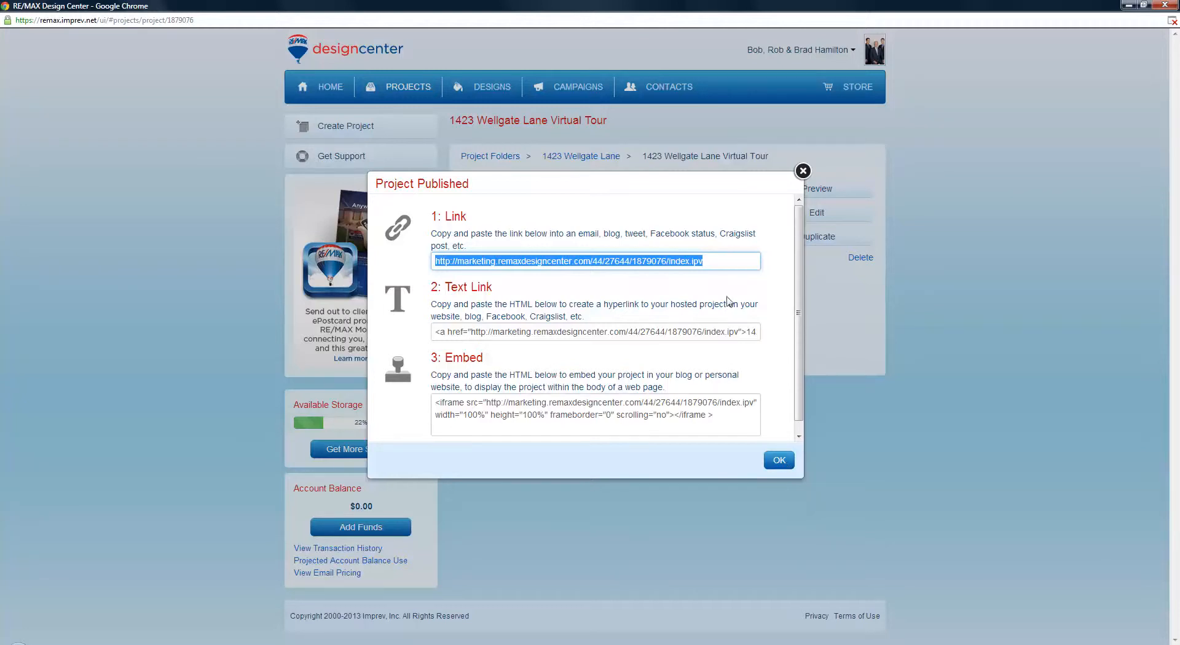
pyautogui.rightClick(682, 263)
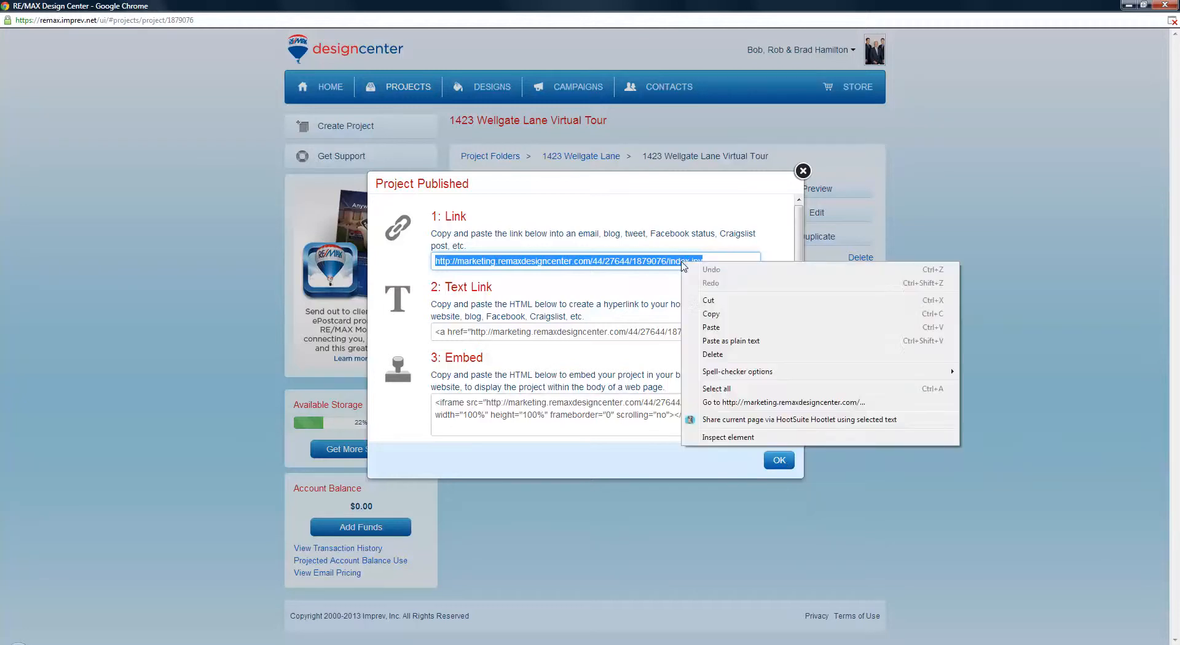
pyautogui.click(705, 314)
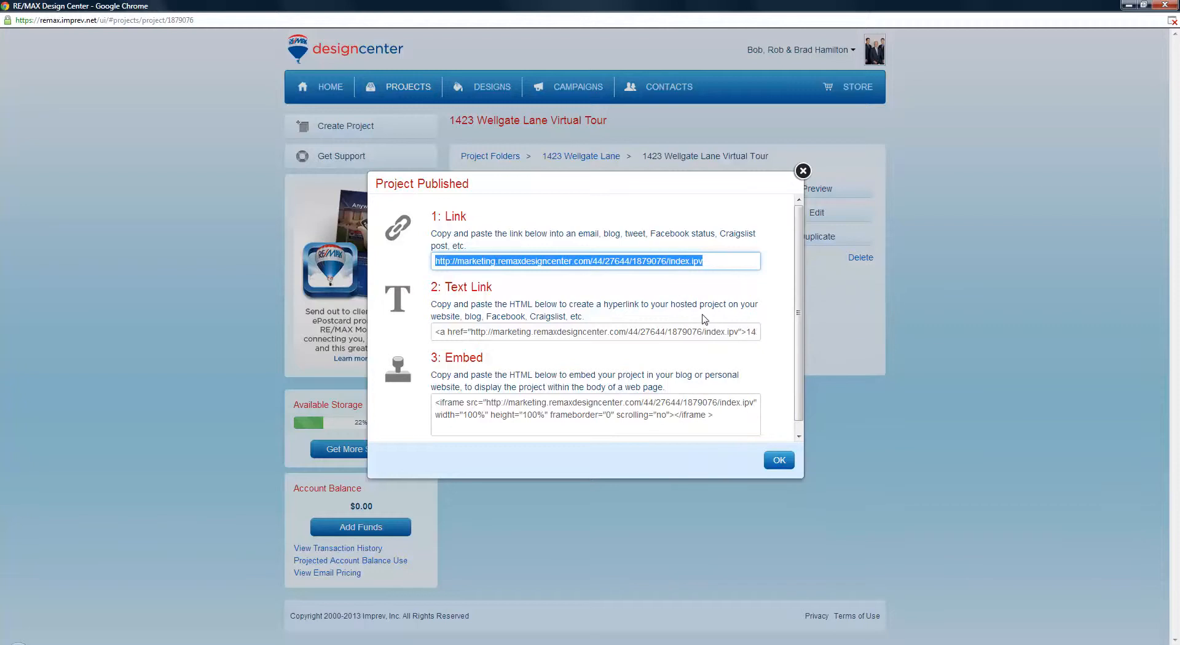
pyautogui.click(778, 460)
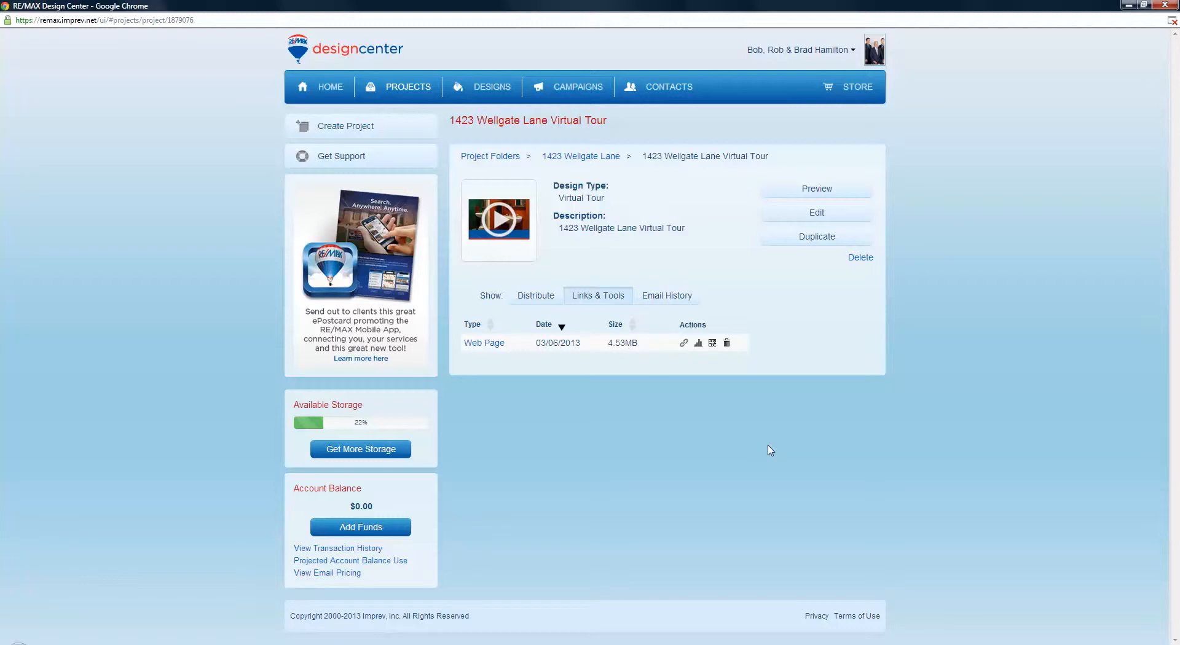
# Go back to the home page and scroll the Products and Designs strip right
pyautogui.click(319, 88)
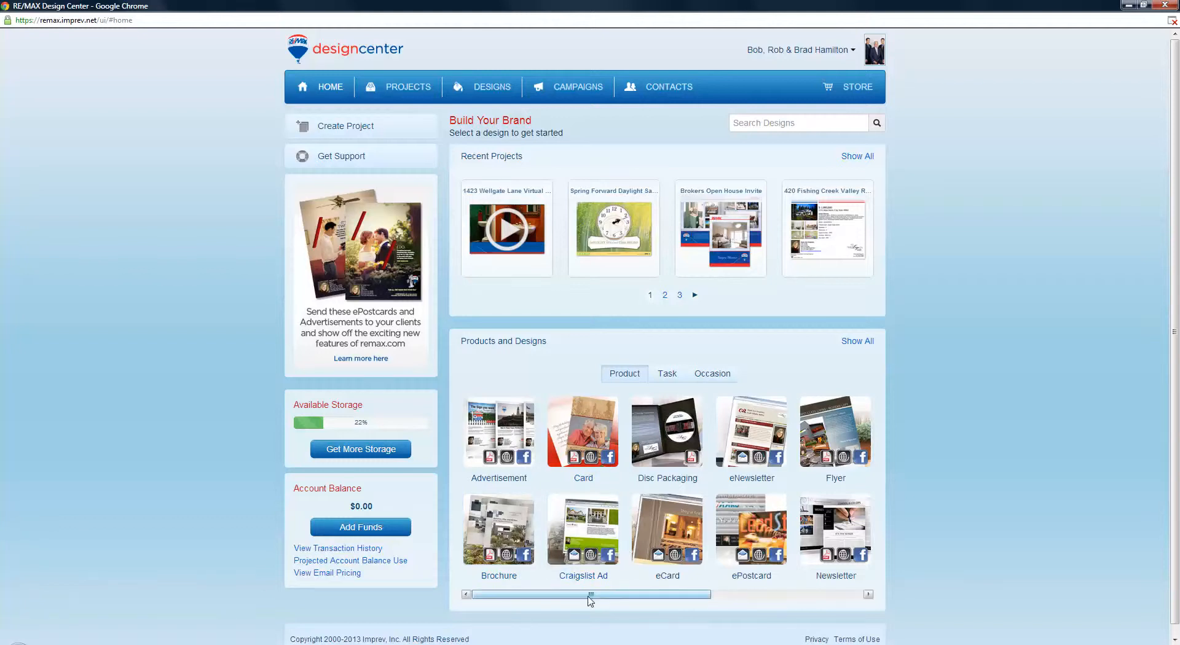
pyautogui.moveTo(585, 594); pyautogui.dragTo(645, 593)
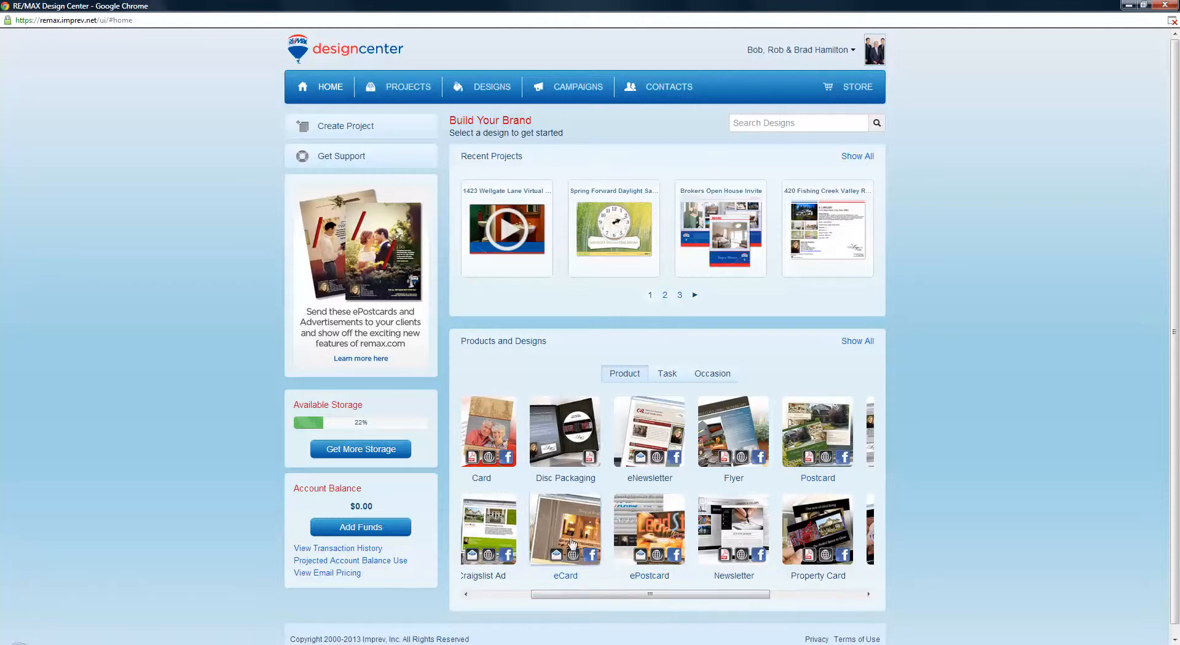
pyautogui.moveTo(629, 601); pyautogui.dragTo(791, 598)
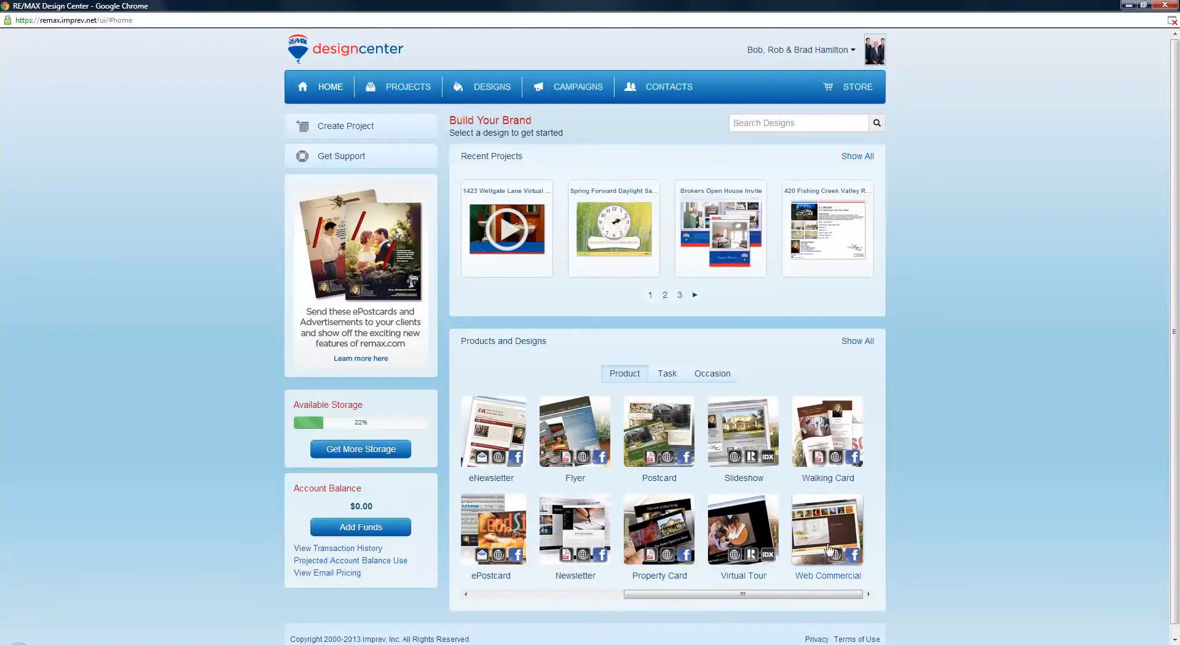